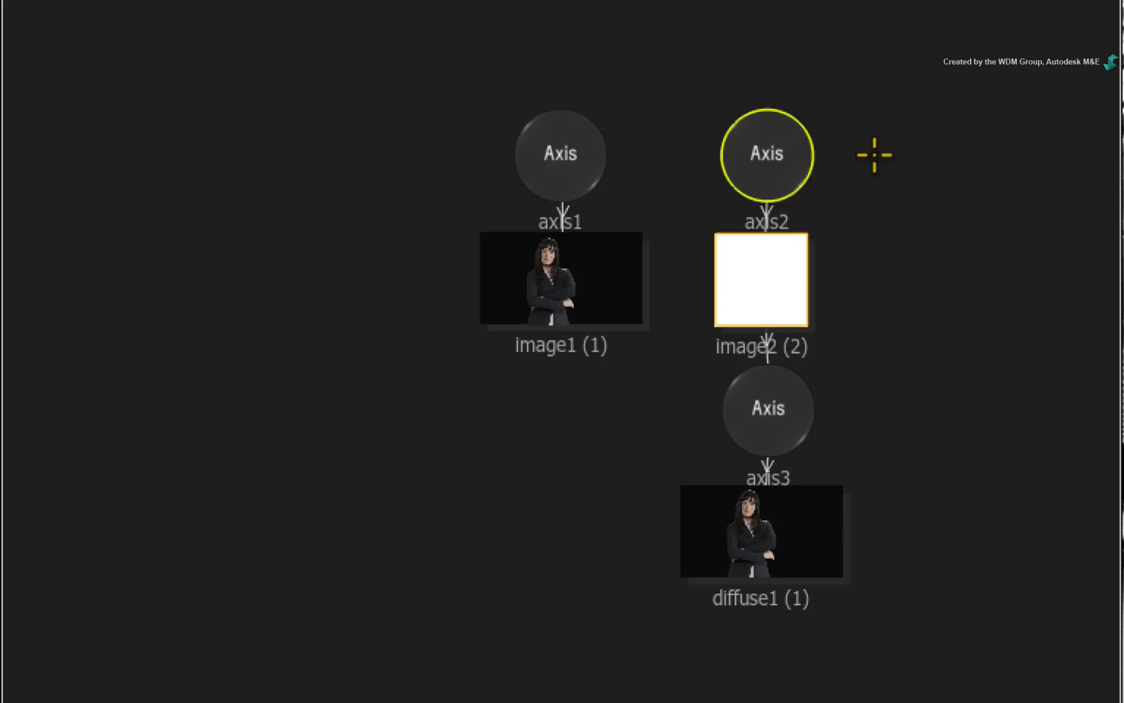
Step: Copy axis2's X position channel and link axis3's X centre to it
drag(775, 151, 775, 134)
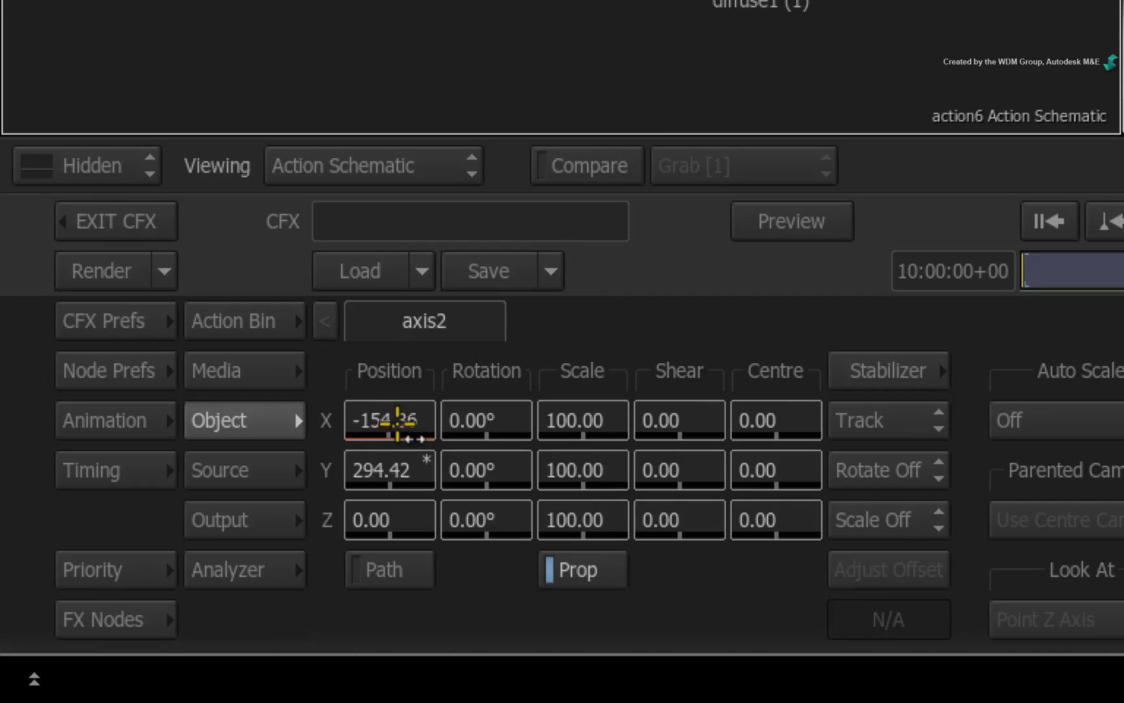
right_click(393, 421)
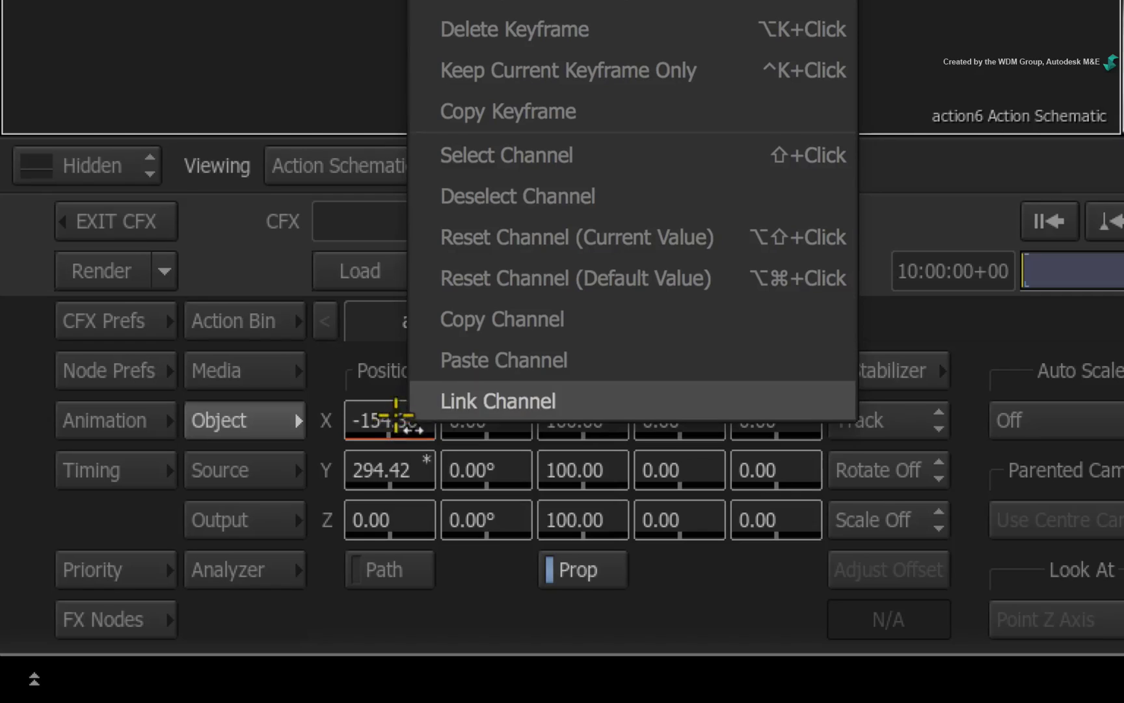
click(605, 318)
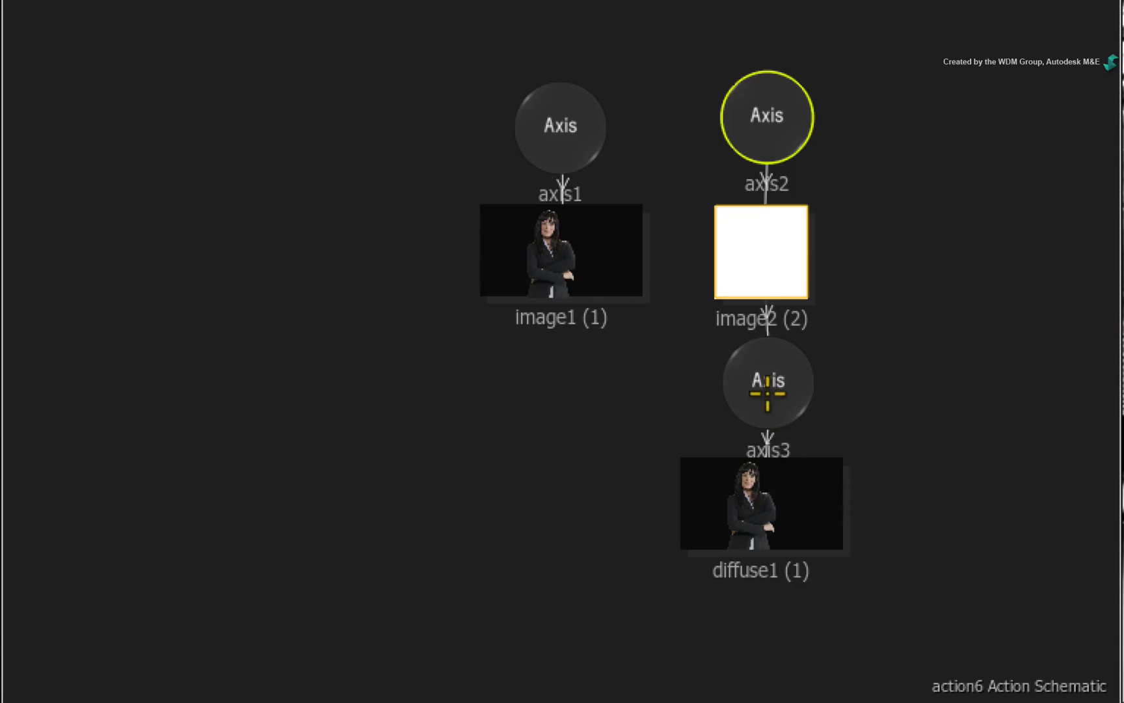
click(762, 390)
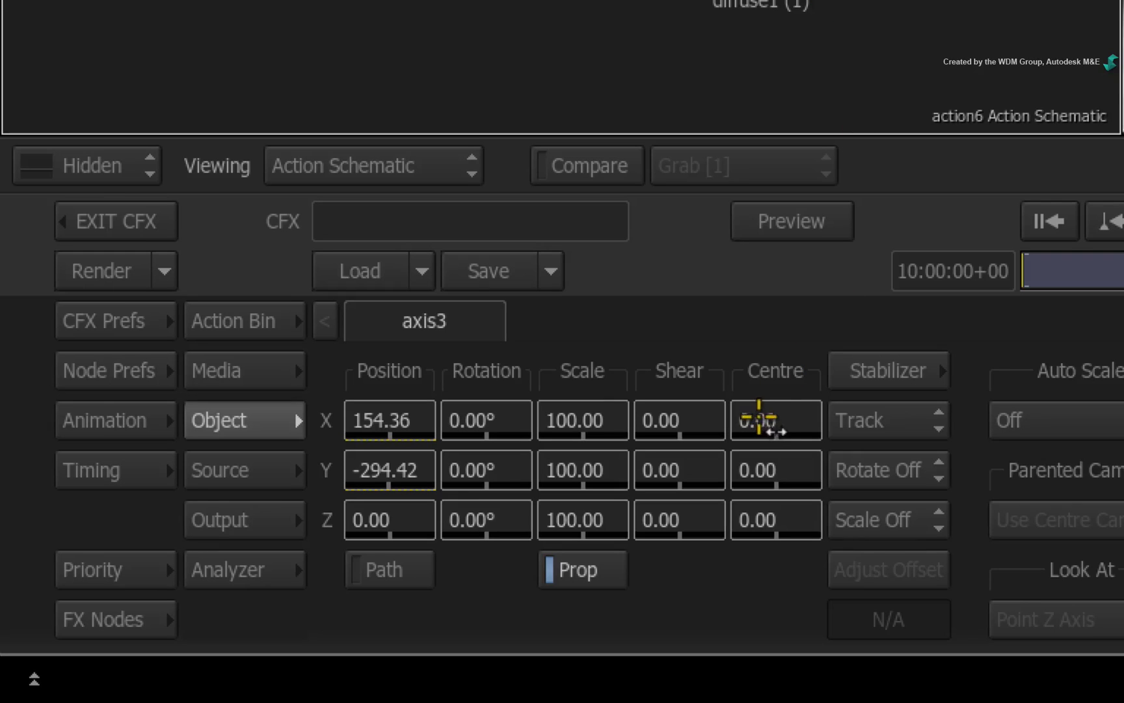
right_click(778, 421)
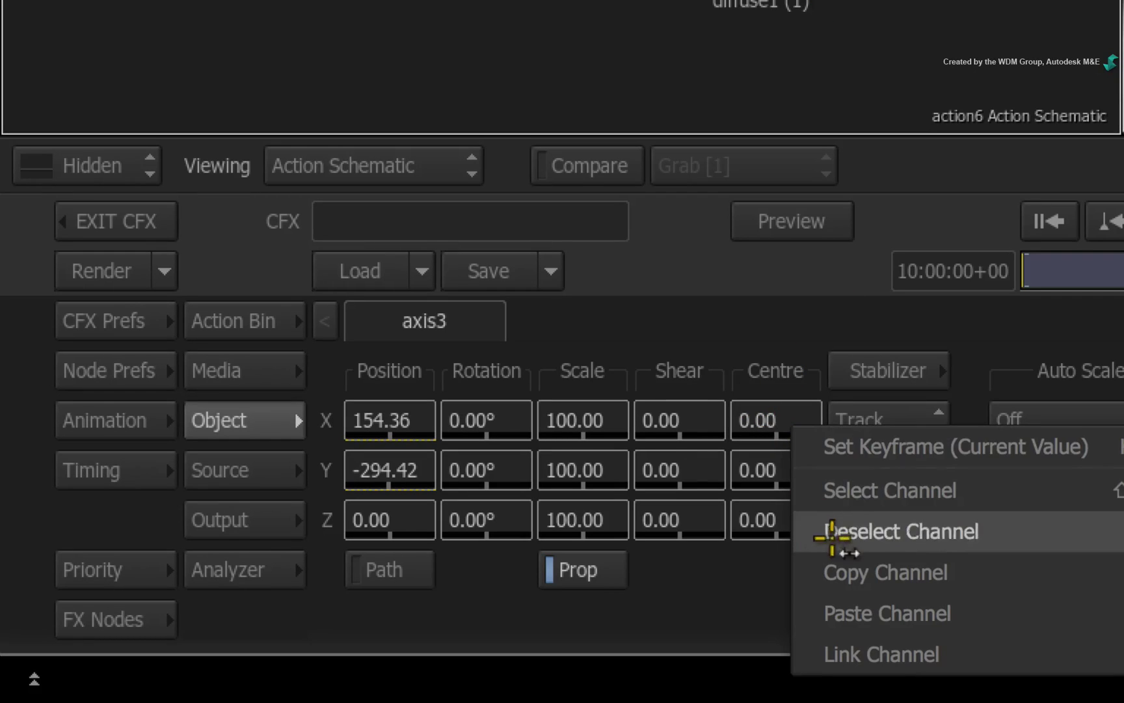
click(871, 648)
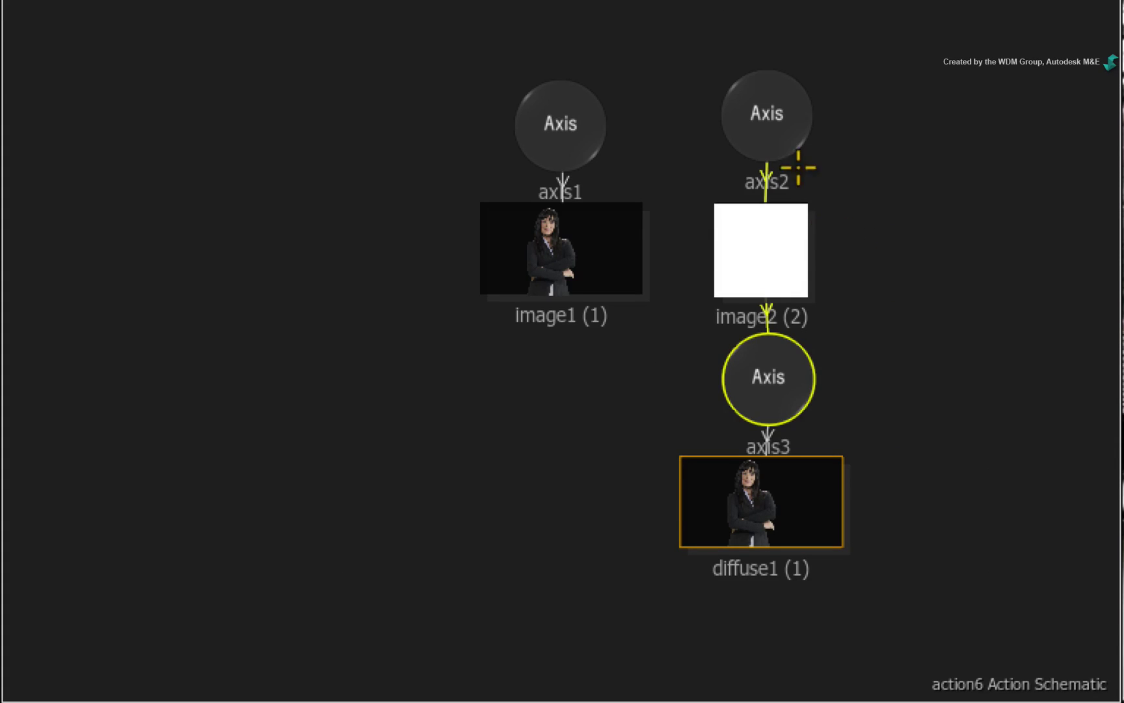
Step: Copy axis2's Y position channel and link axis3's Y centre to it
click(767, 112)
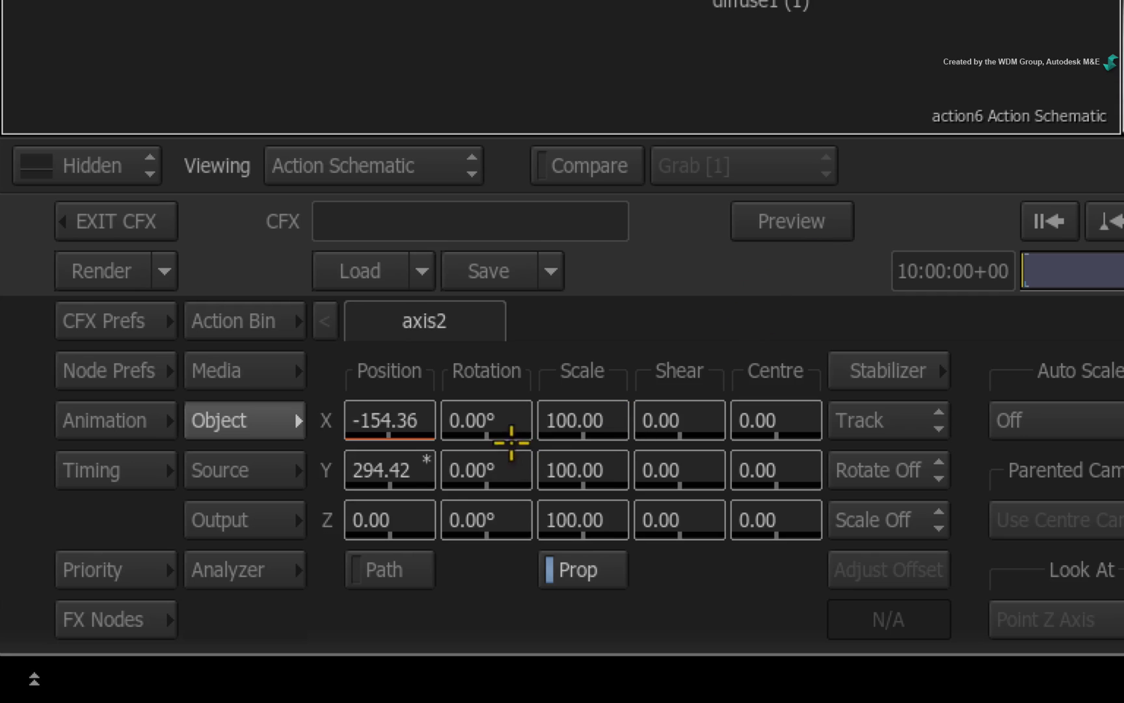
right_click(375, 472)
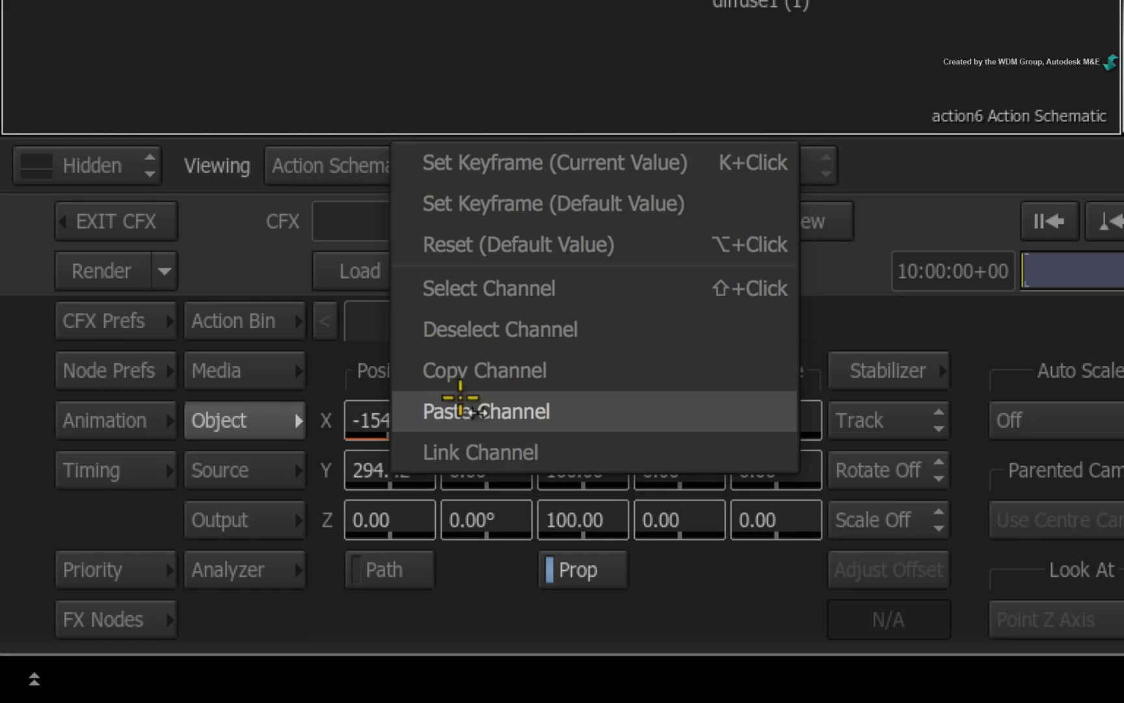
click(449, 410)
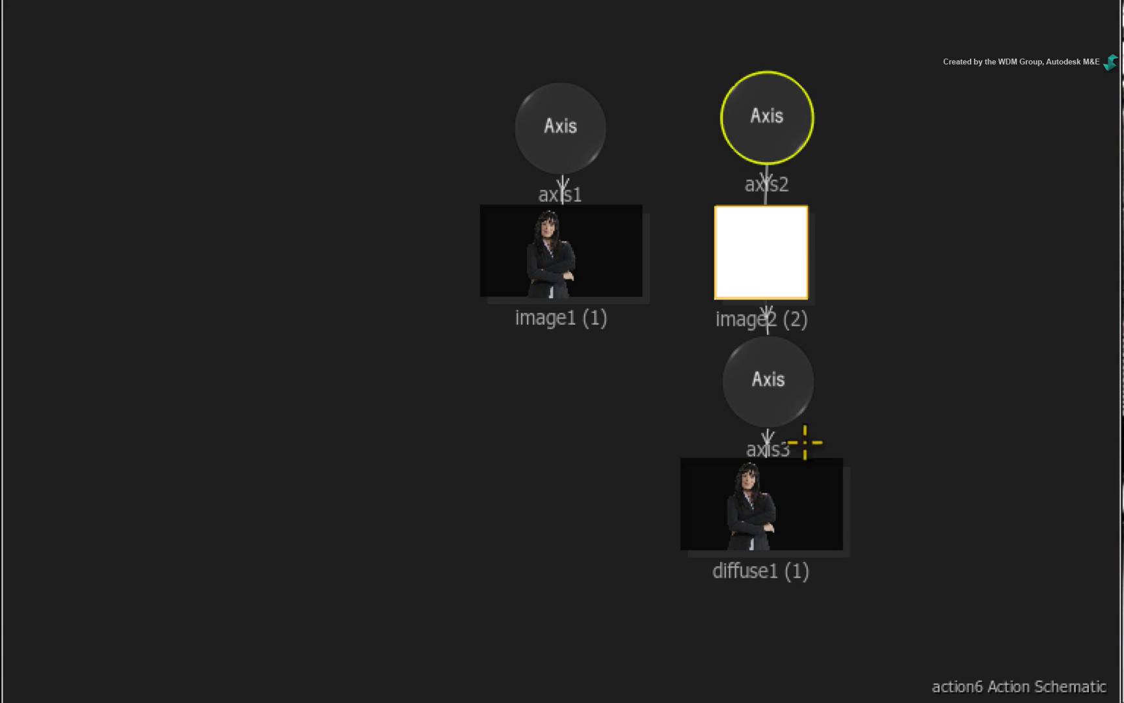
click(764, 393)
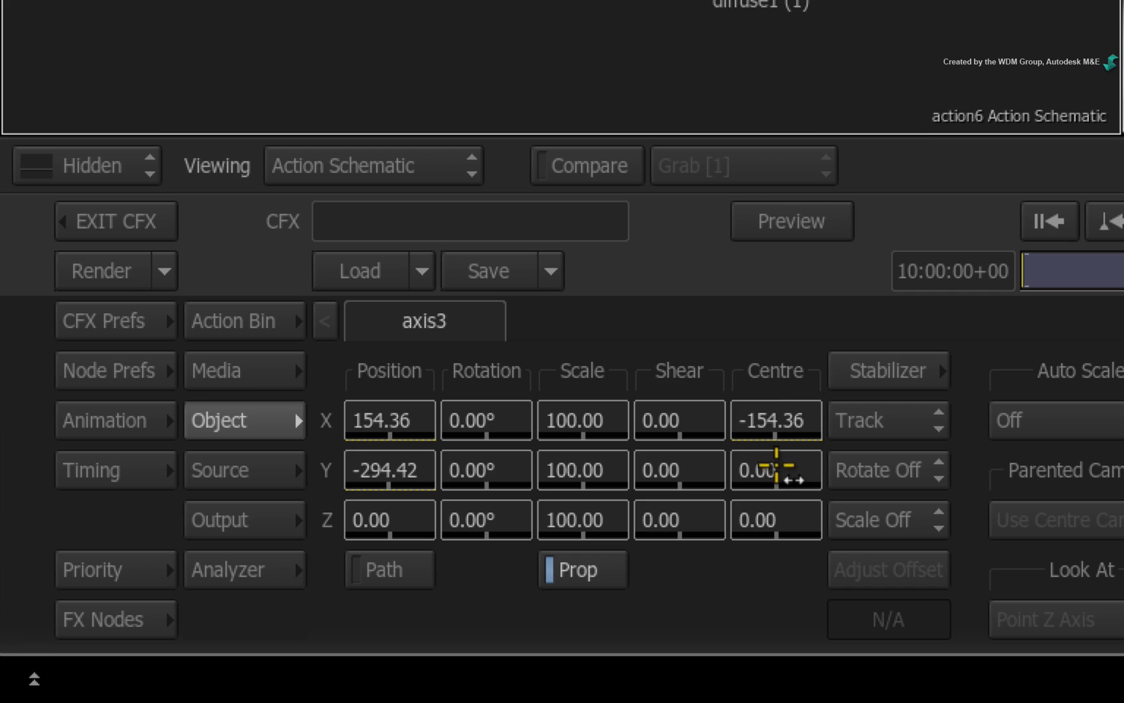
right_click(773, 466)
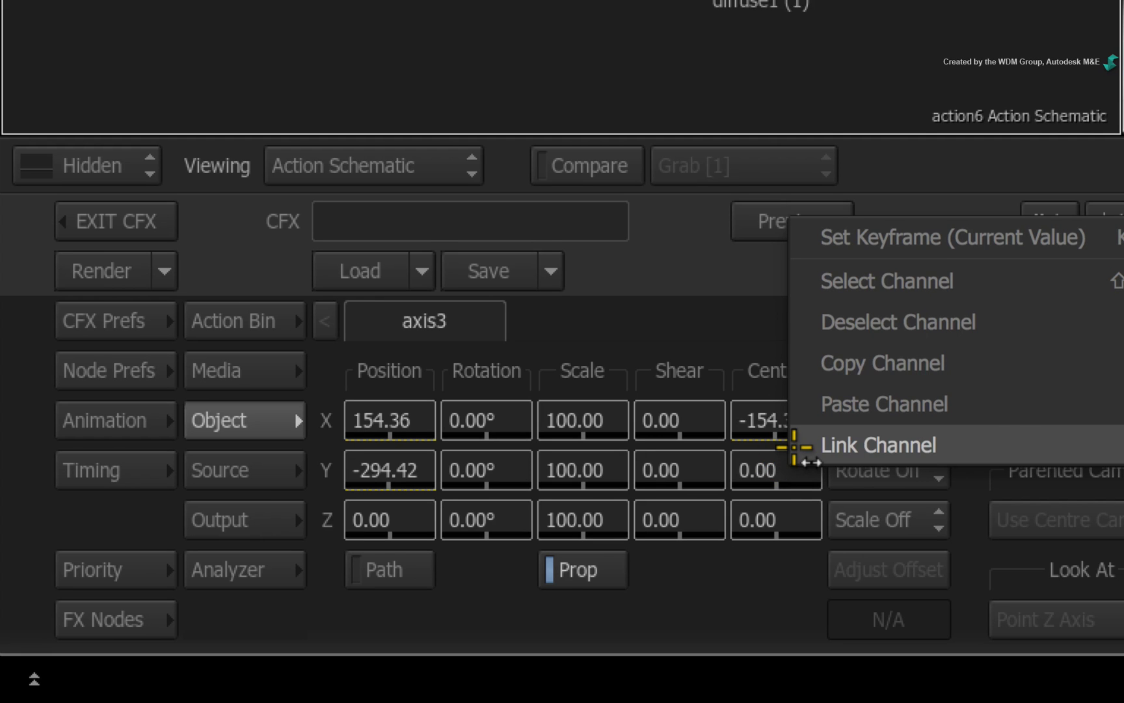
click(795, 447)
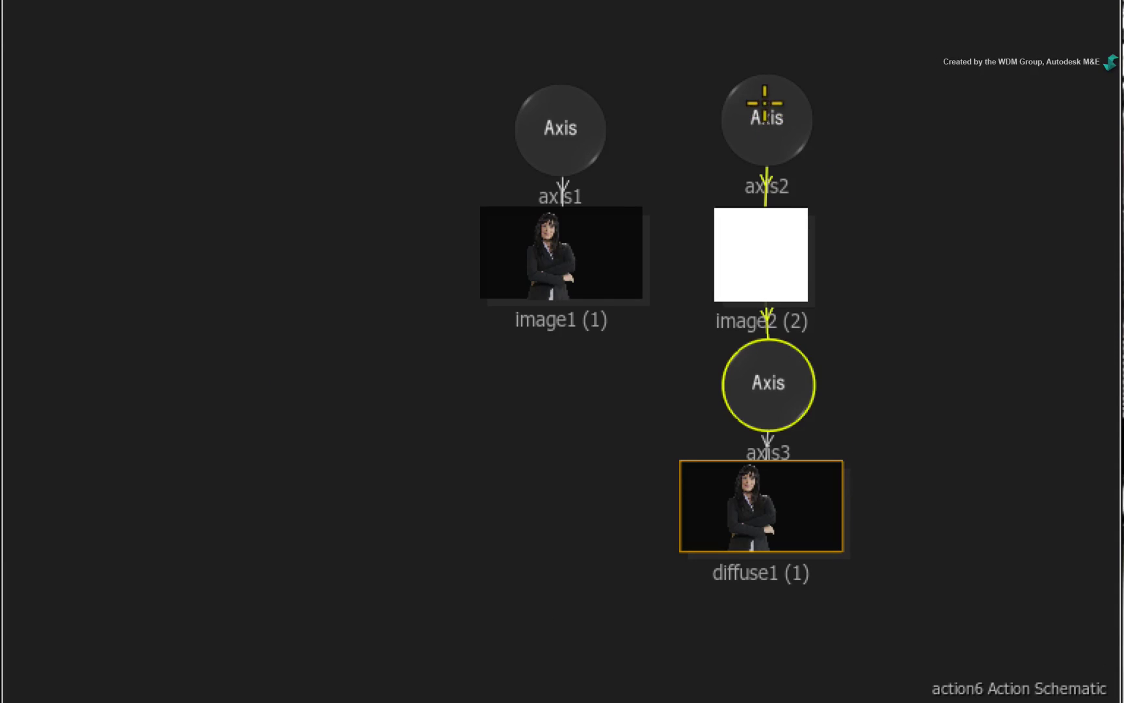
Step: Copy axis2's Z rotation channel and link axis3's Z rotation to it
click(306, 233)
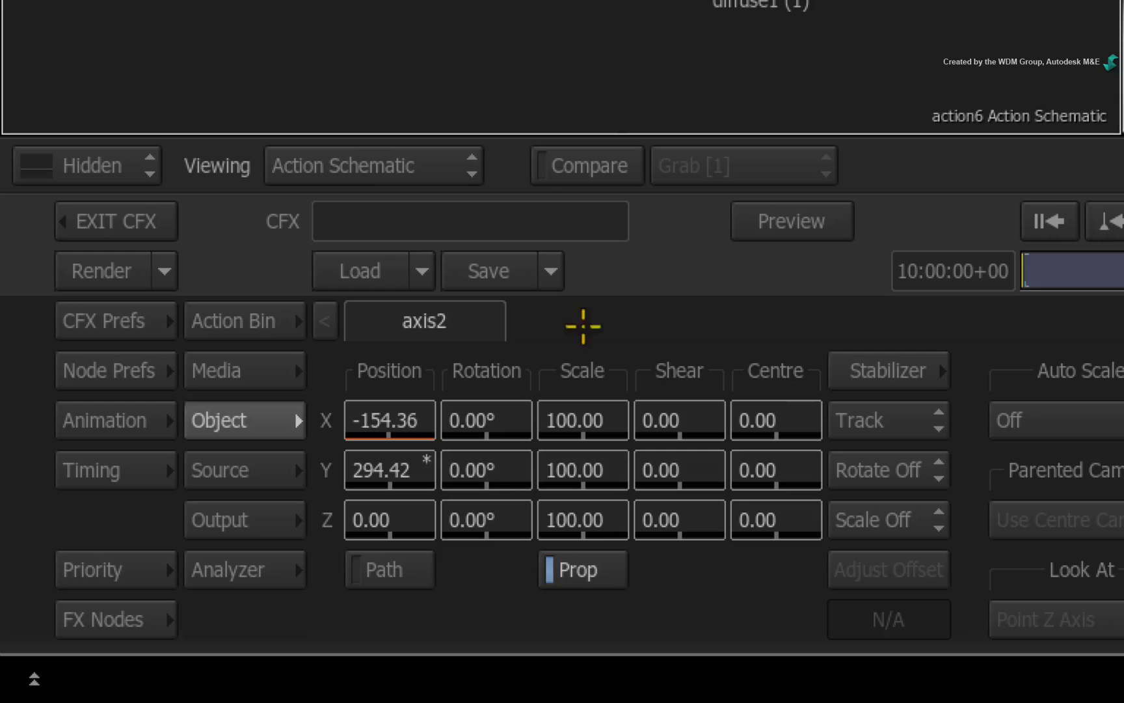
right_click(467, 517)
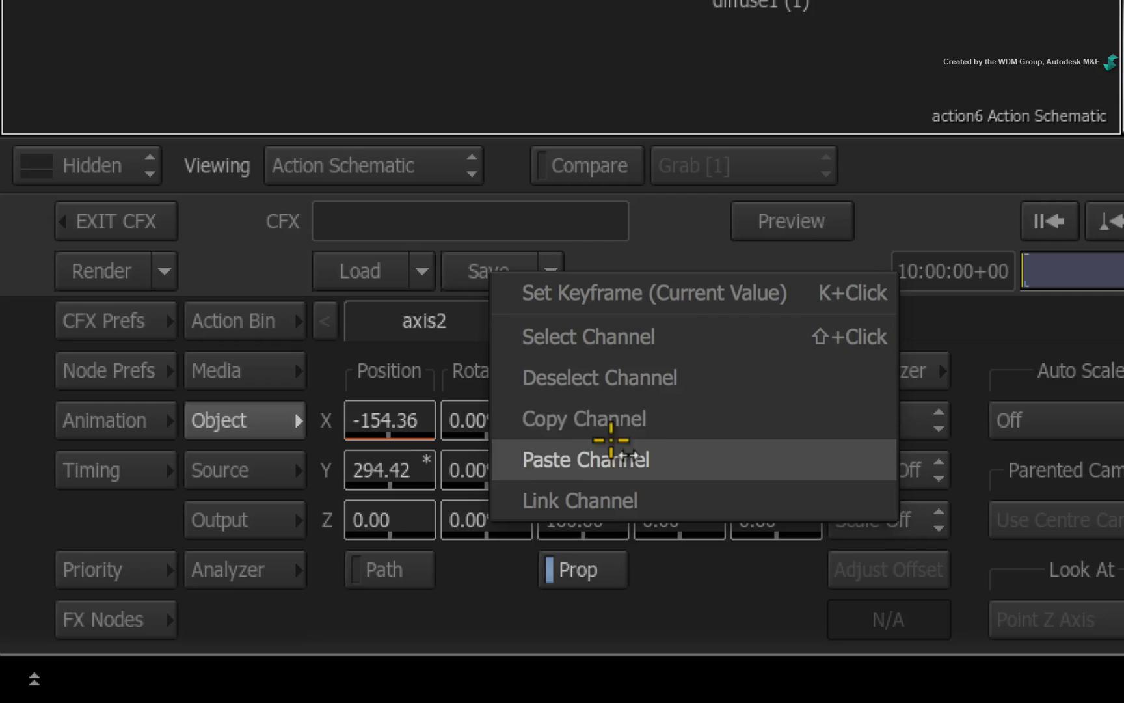
click(687, 417)
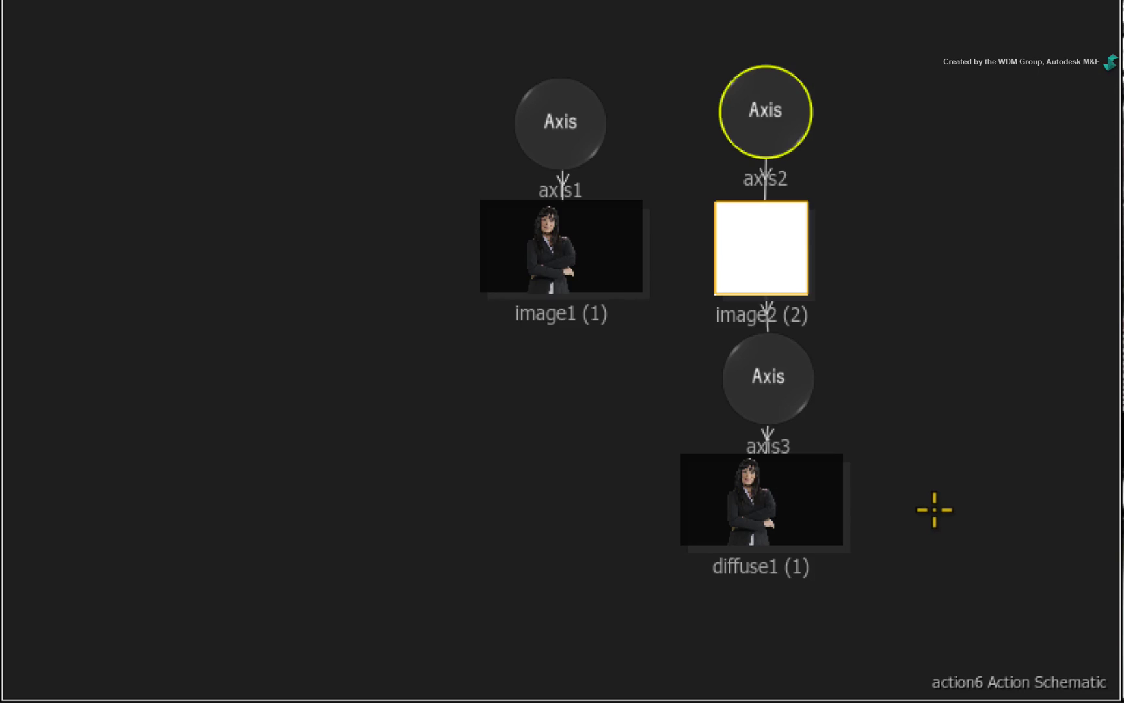
click(777, 380)
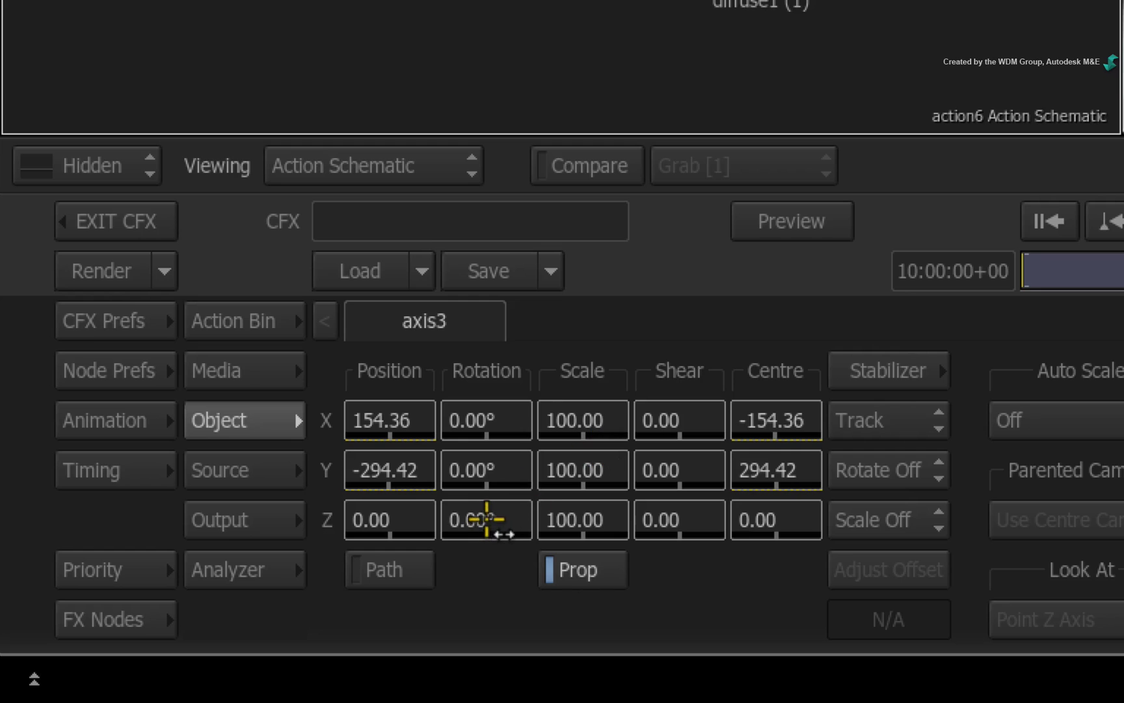
right_click(485, 520)
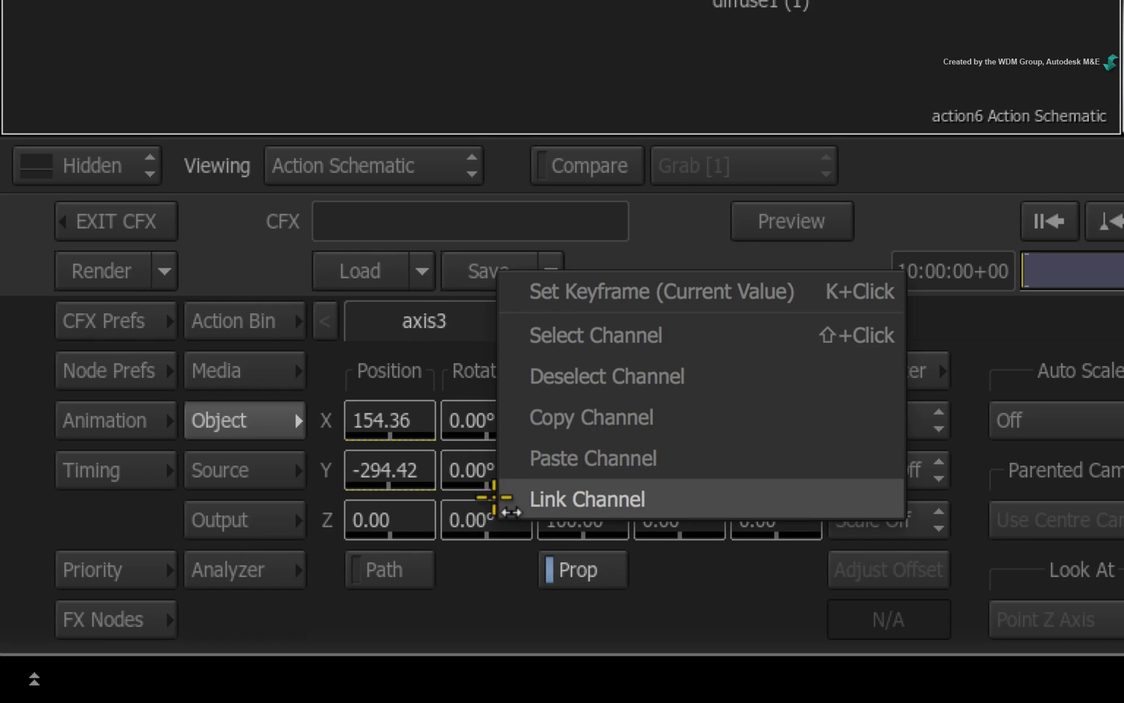
click(511, 498)
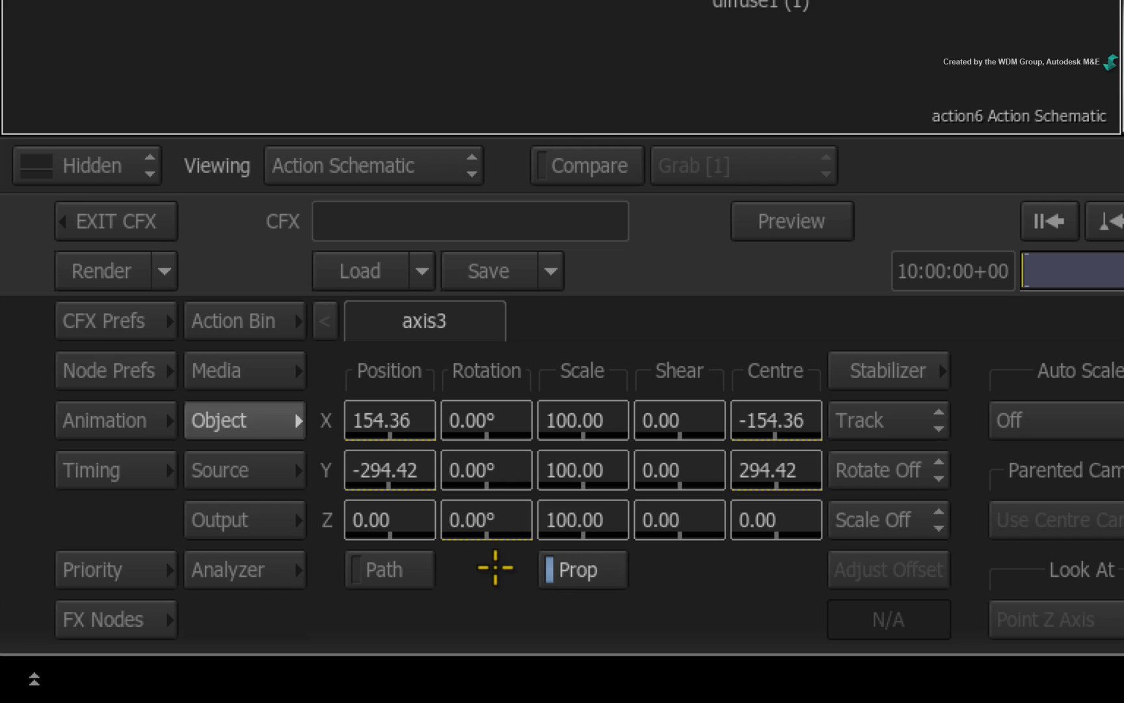
Step: Reveal axis3's animation channels and change its Z rotation expression to -(axis2.rotation.z)
click(118, 416)
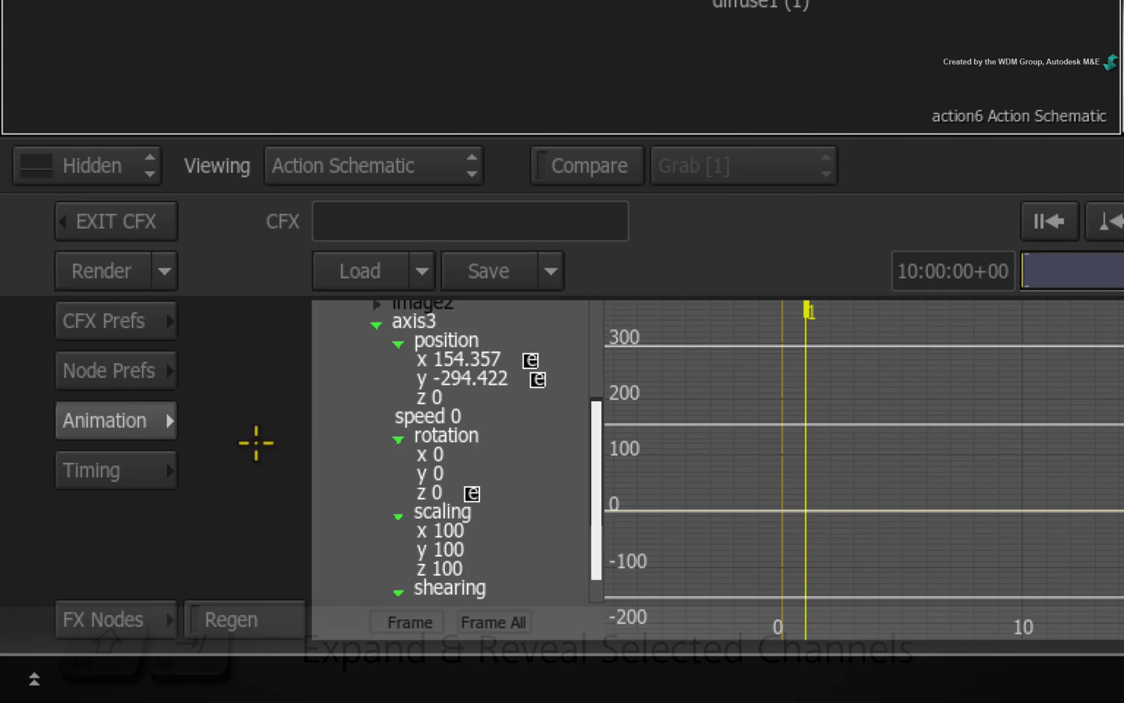
key(shift+Tab)
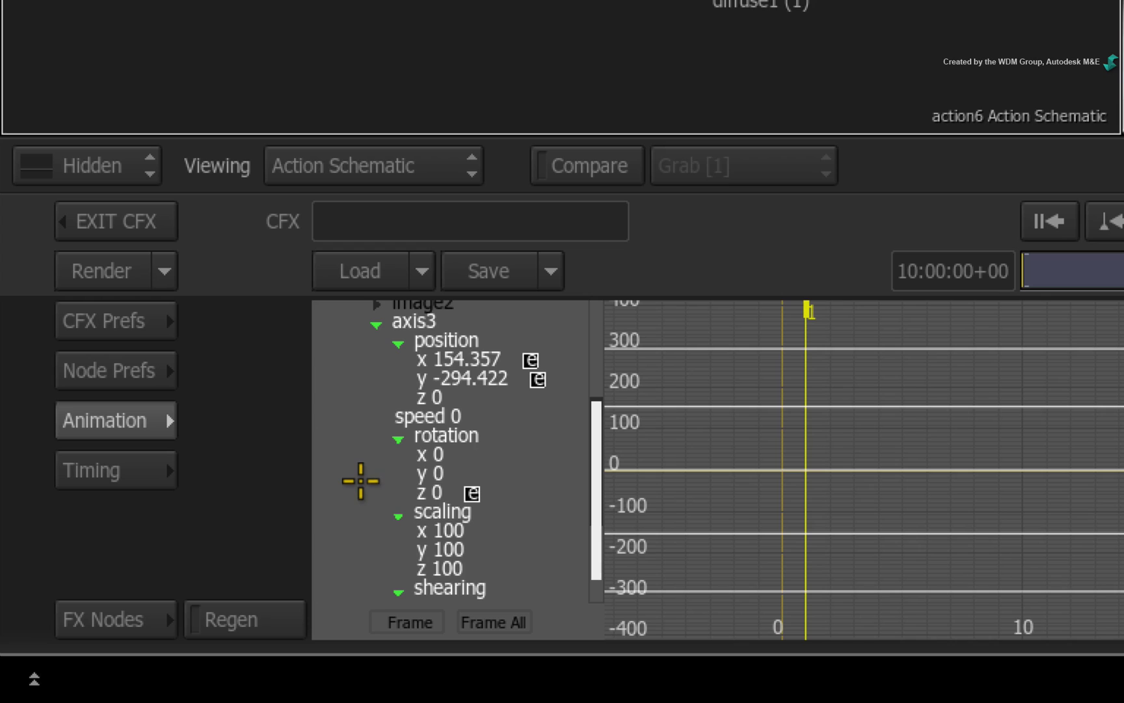
click(417, 492)
key(shift+bracketright)
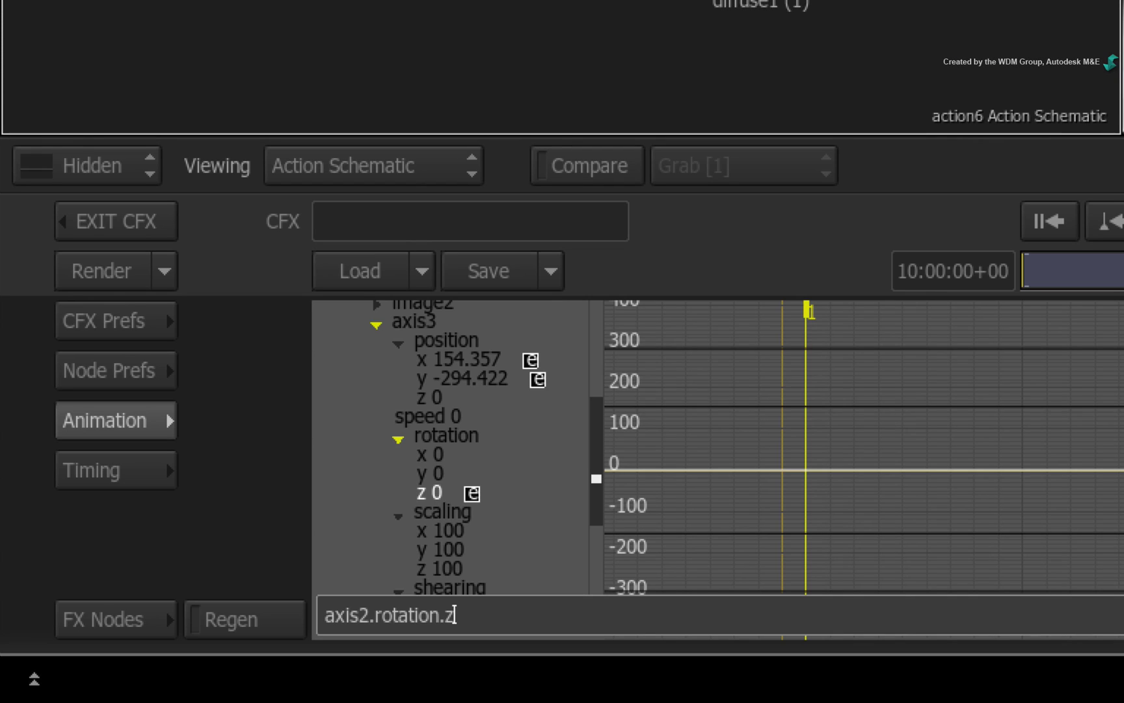
text())
click(326, 614)
text(()
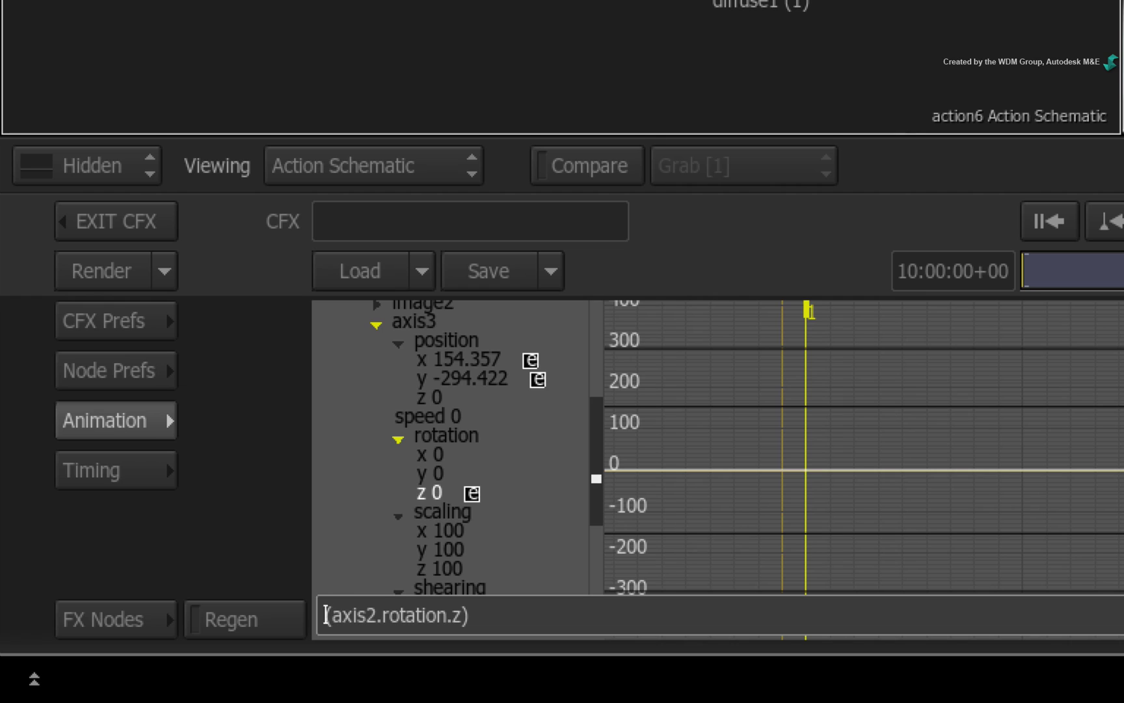
text(-)
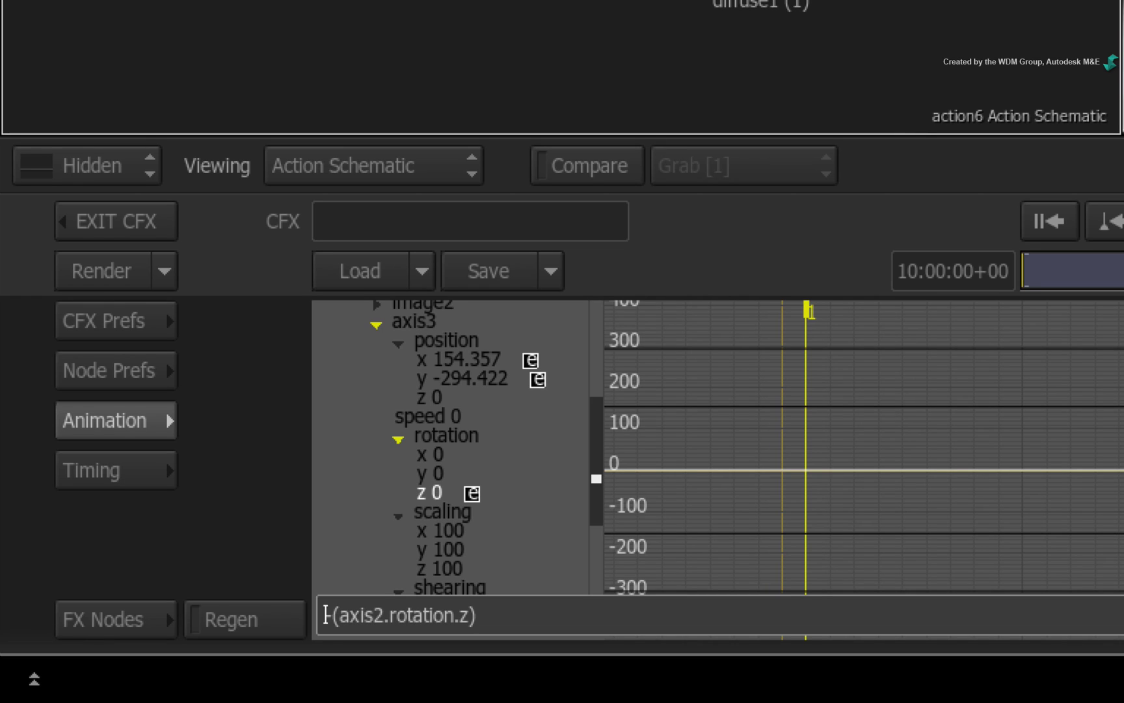
key(Return)
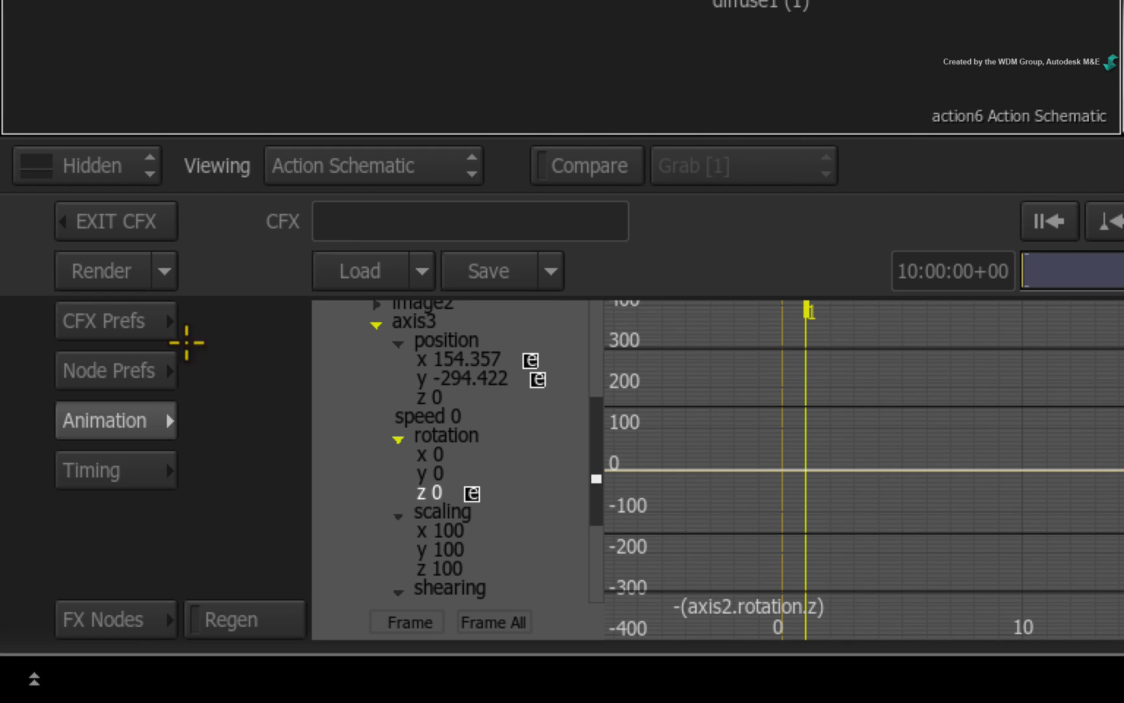
click(139, 422)
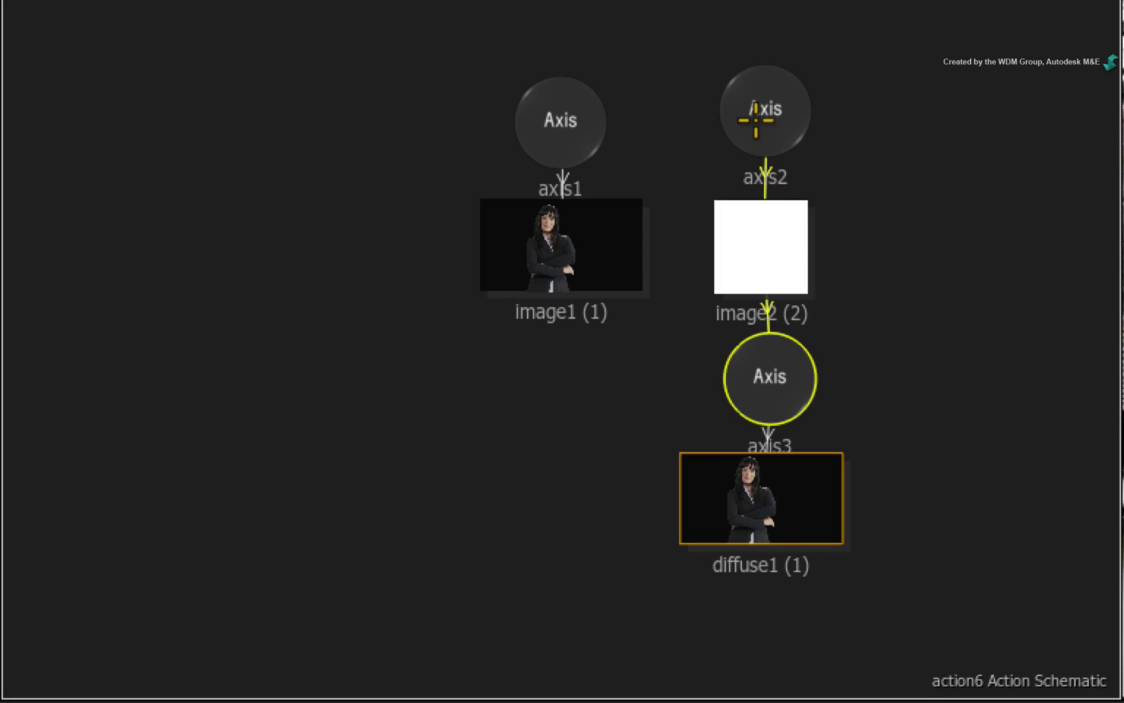
Step: Copy axis2's X scale channel and link axis3's X scale to it
click(303, 242)
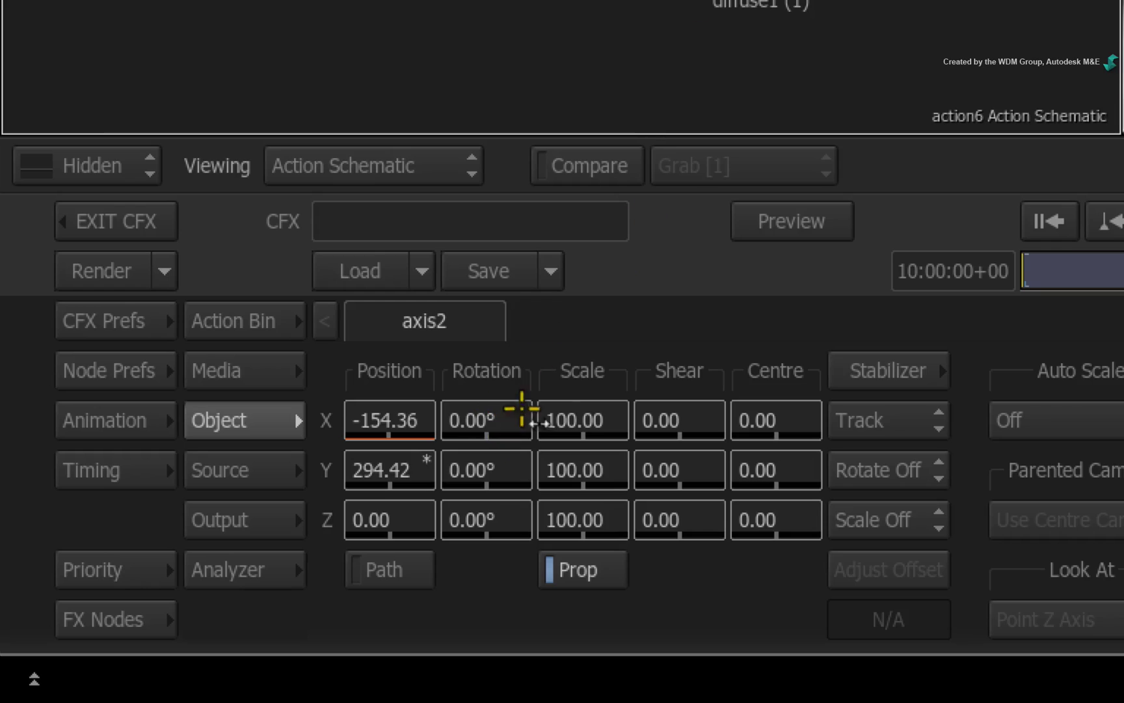
right_click(582, 410)
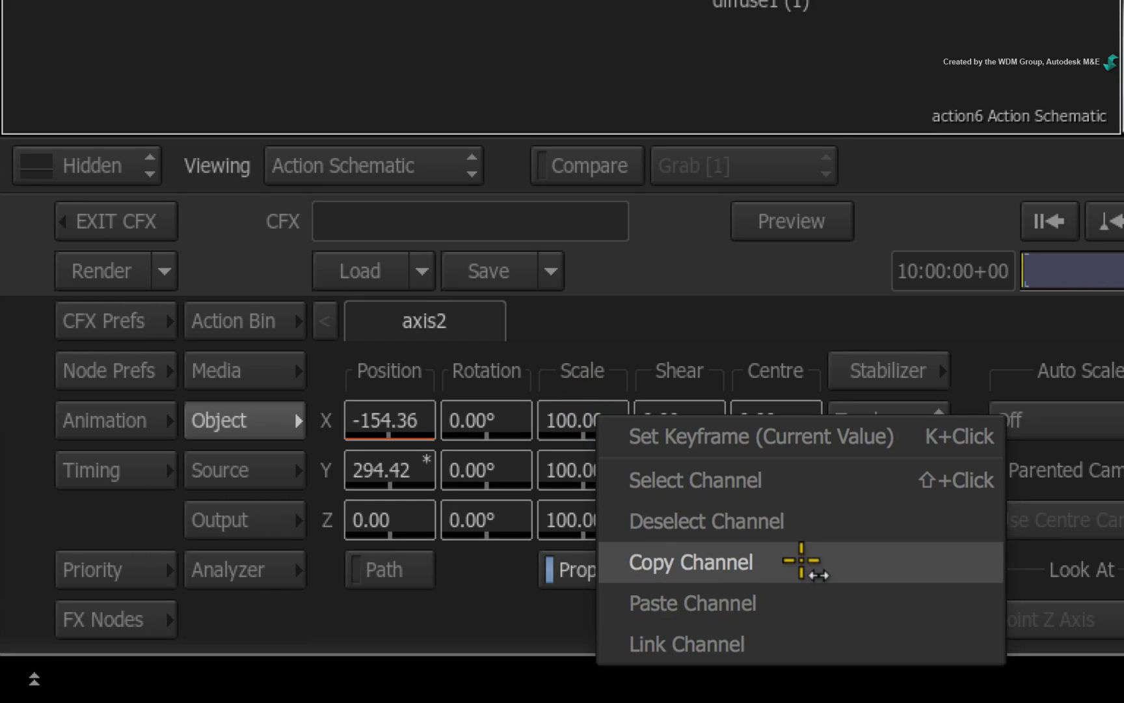
click(802, 558)
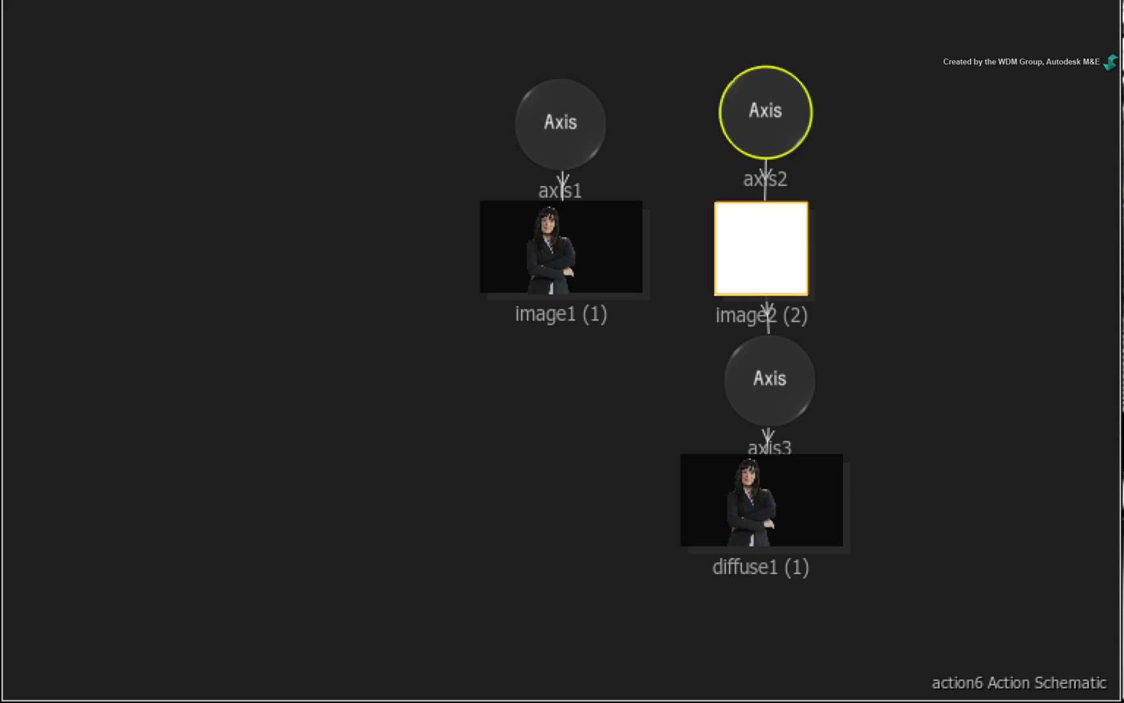
click(776, 377)
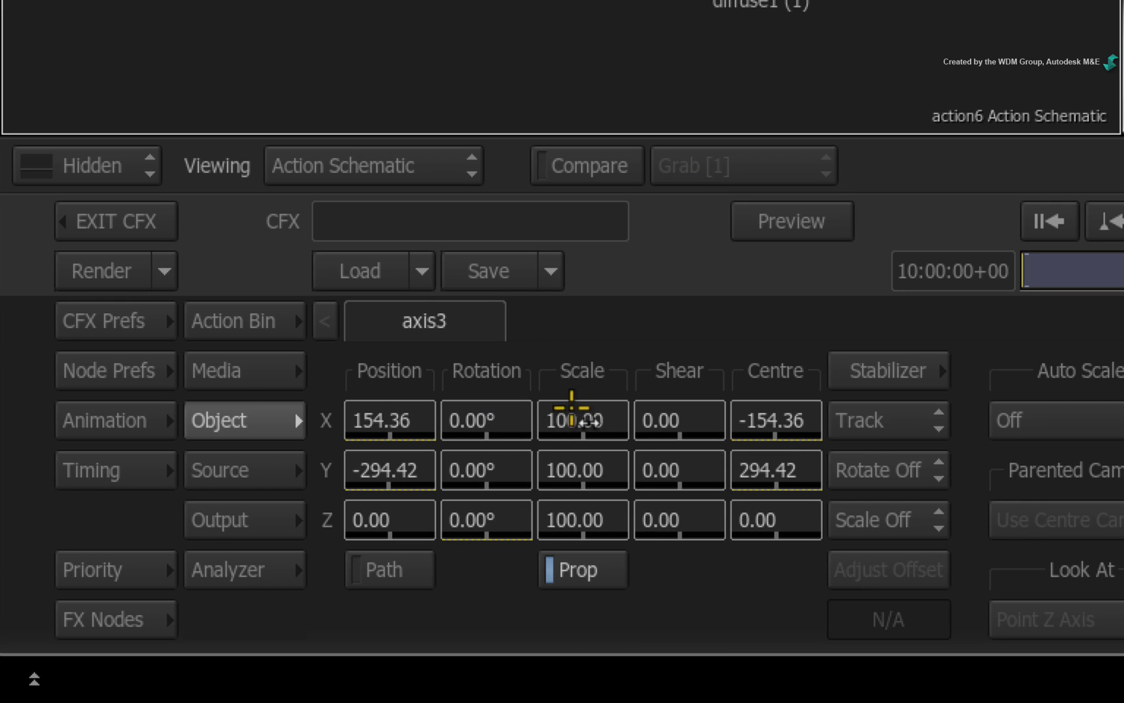
right_click(581, 408)
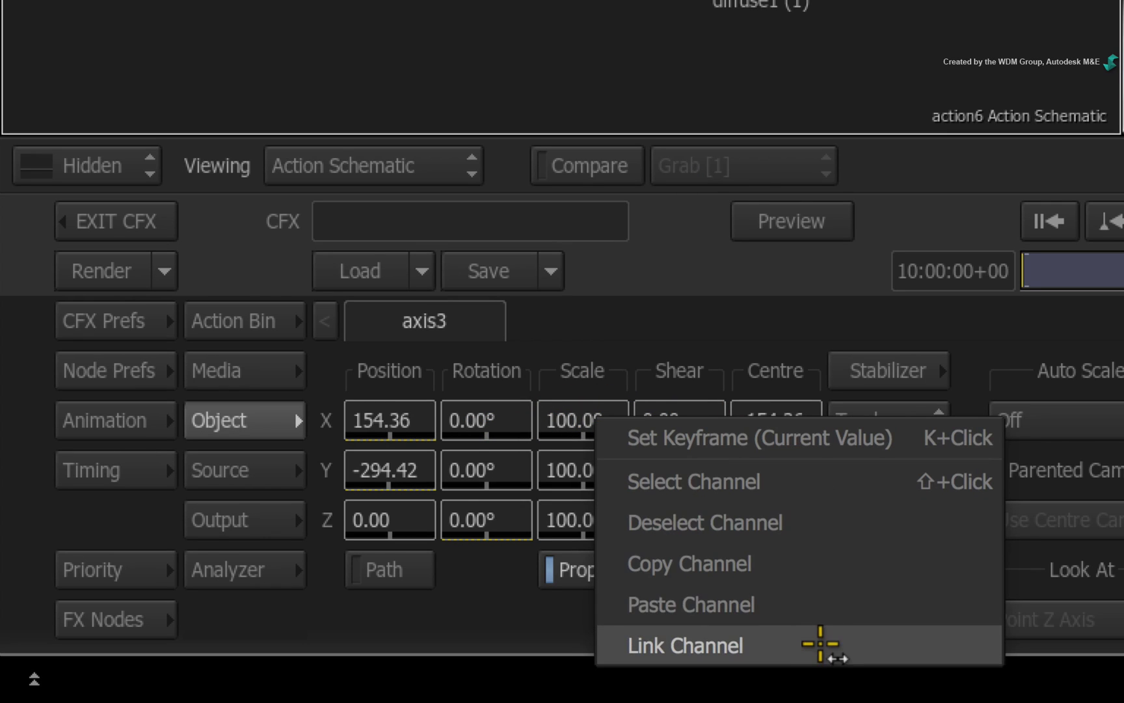
click(818, 645)
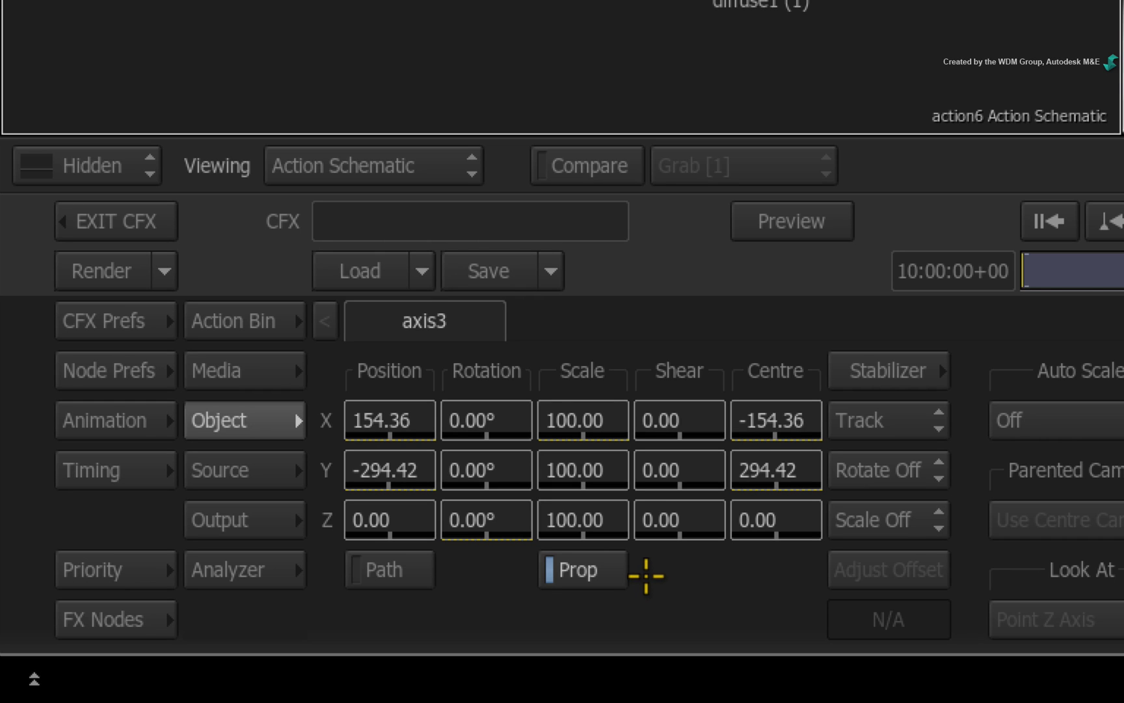
Step: Link axis3's Y and Z scale to the same copied axis2 X scale channel
right_click(592, 469)
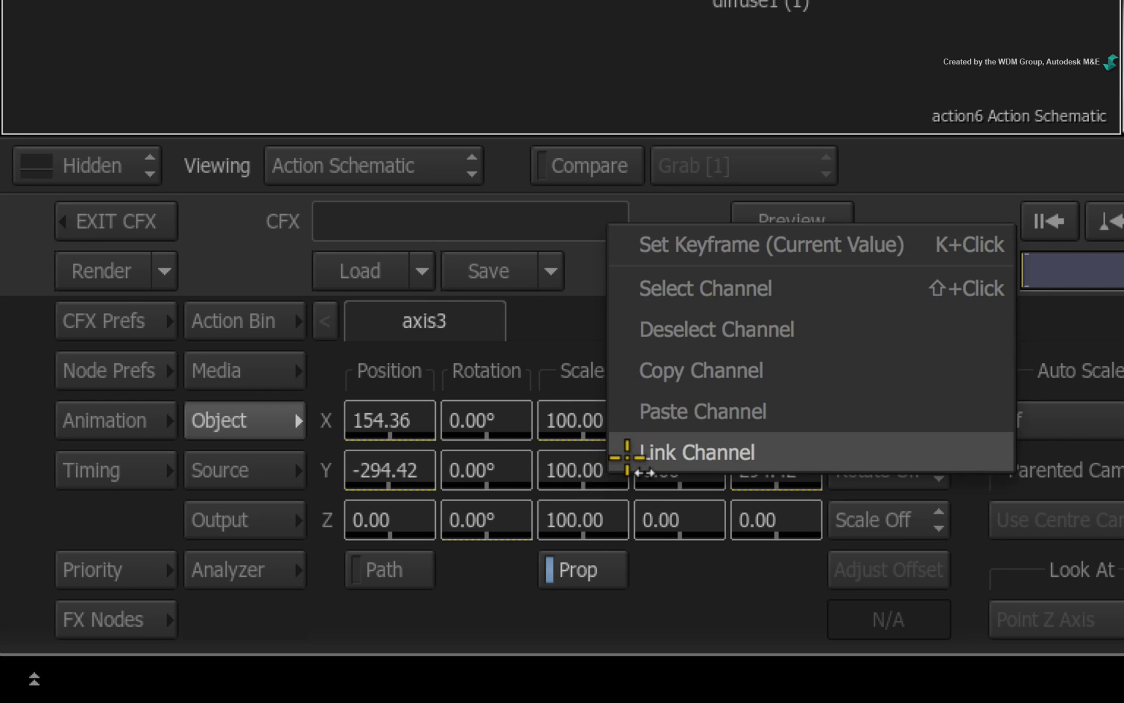
click(627, 455)
right_click(595, 519)
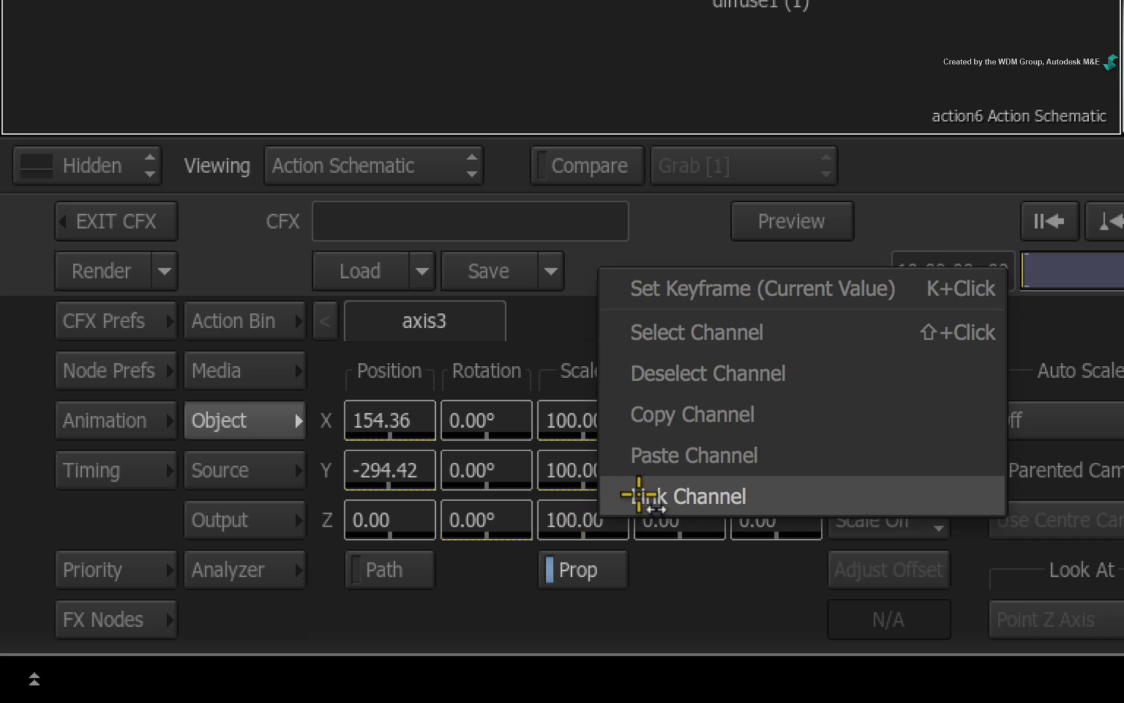
click(638, 494)
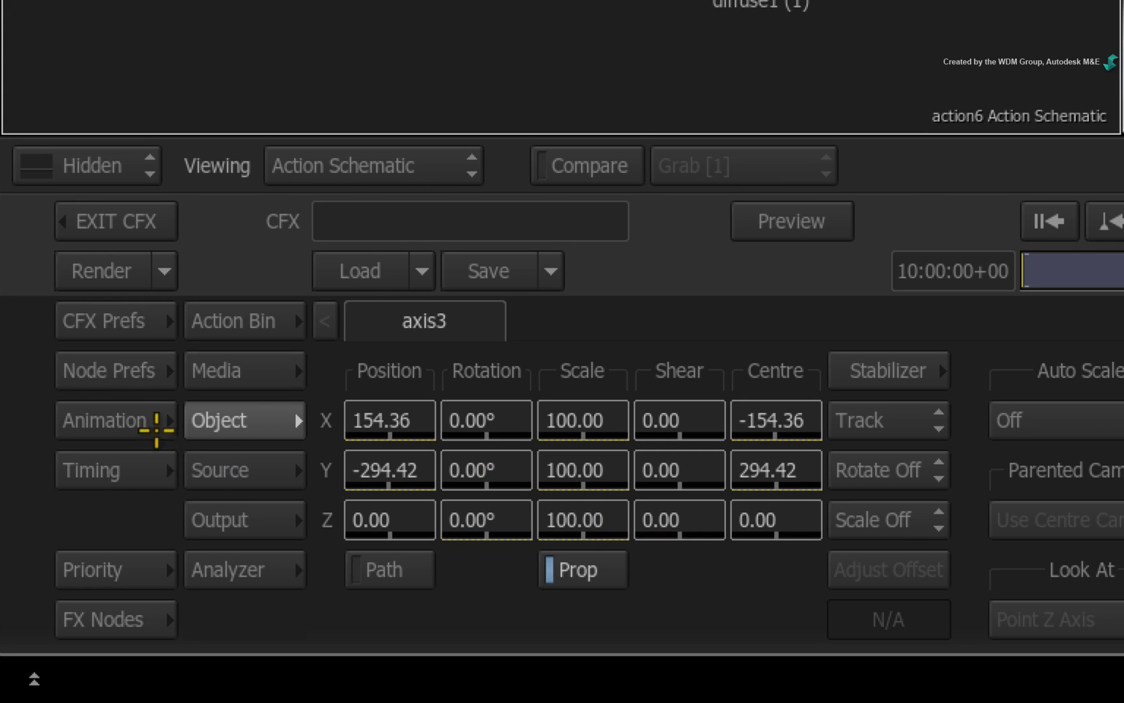
Step: Open axis3's animation channels and change its X scale expression to 10000/axis2.scaling.x
click(130, 422)
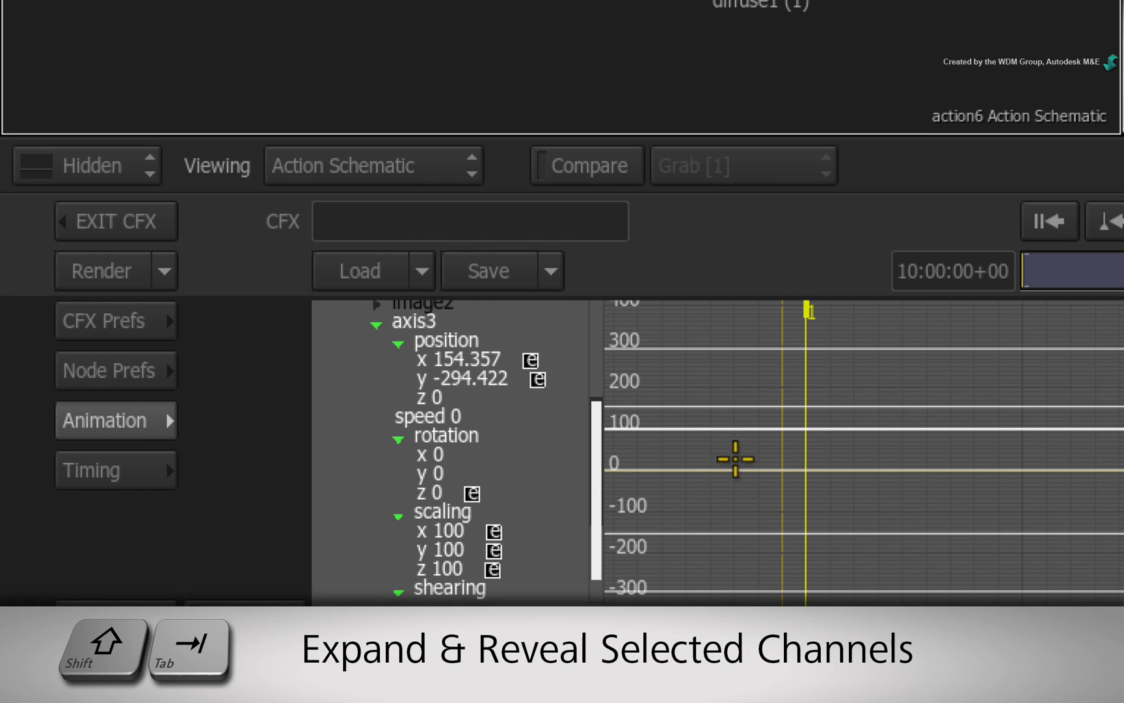
drag(592, 460, 595, 519)
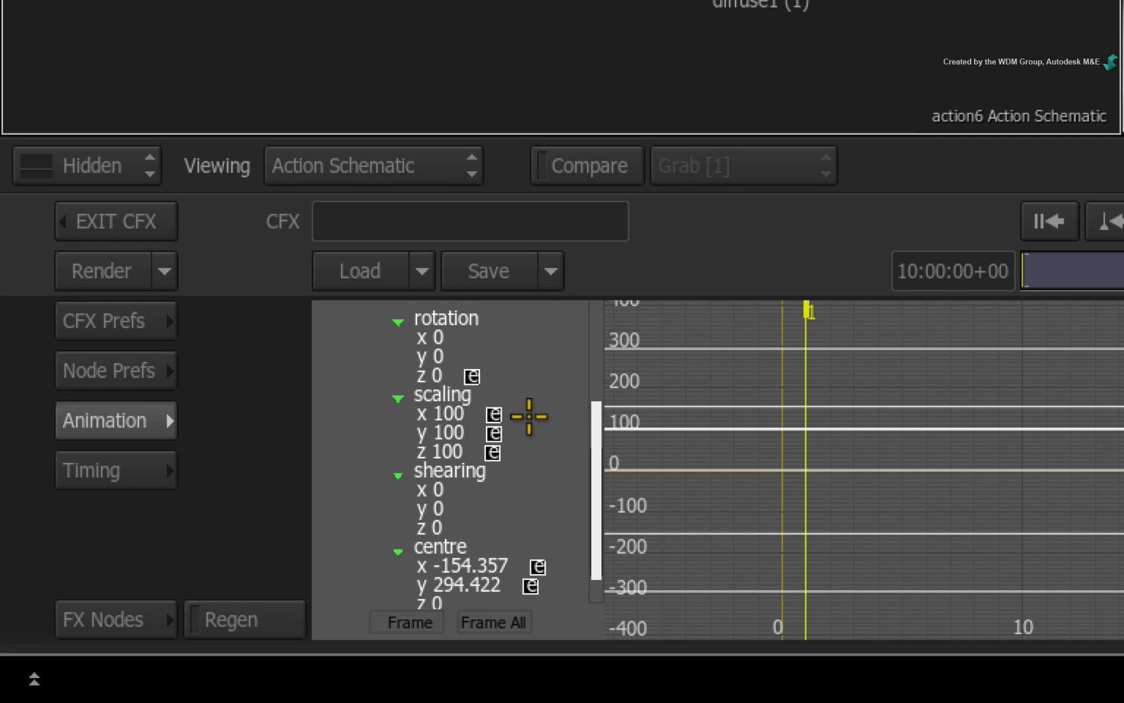
click(419, 410)
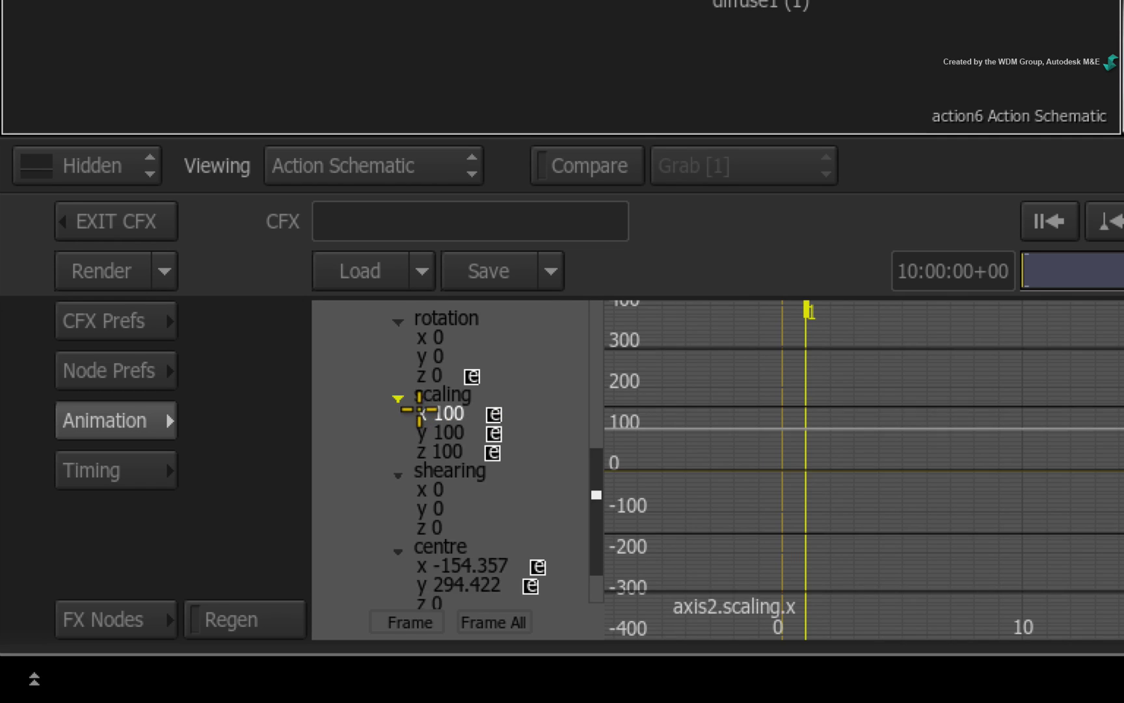
key(shift+bracketright)
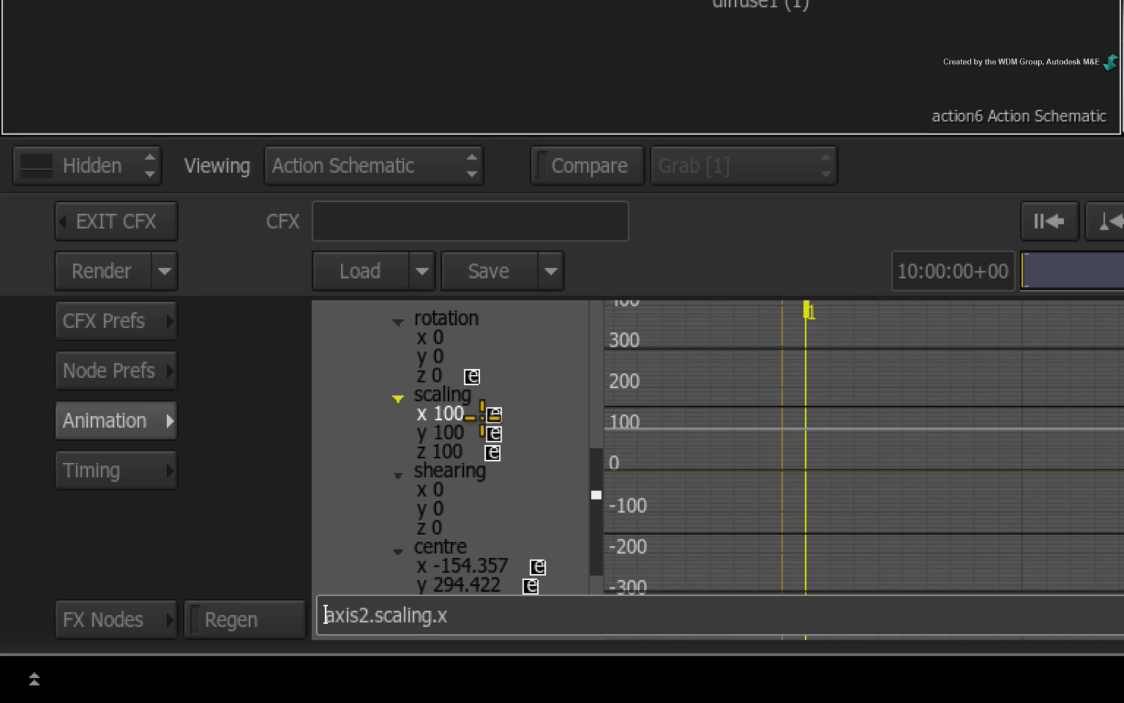
text(10000)
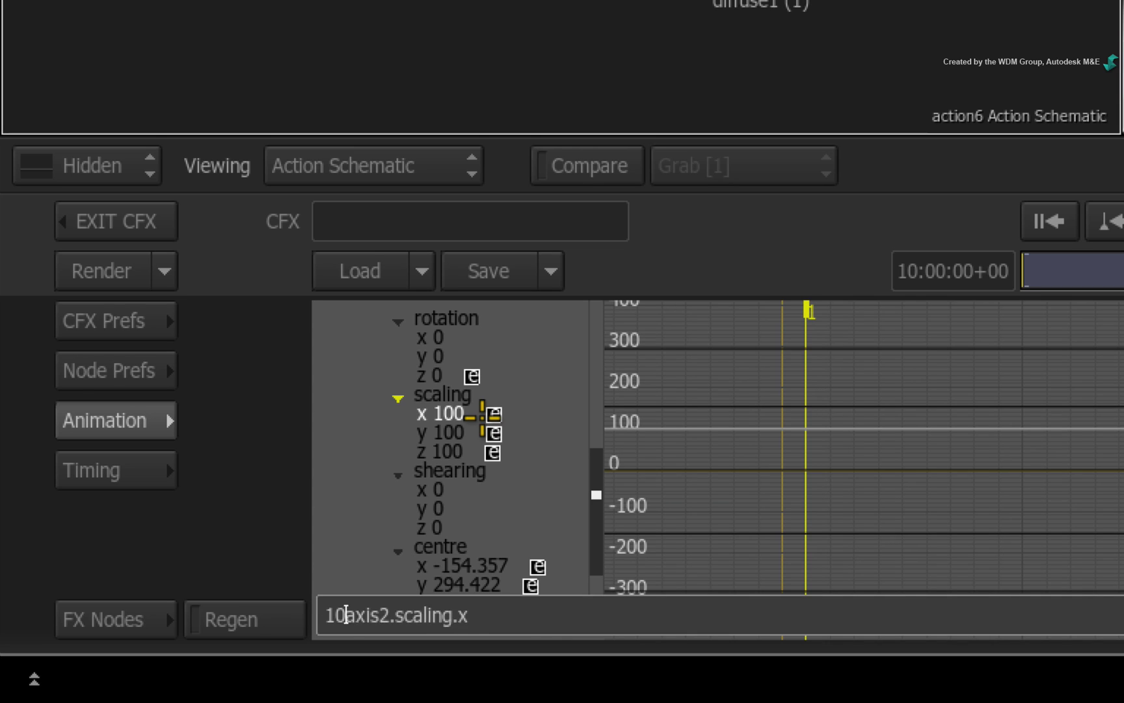
text(/)
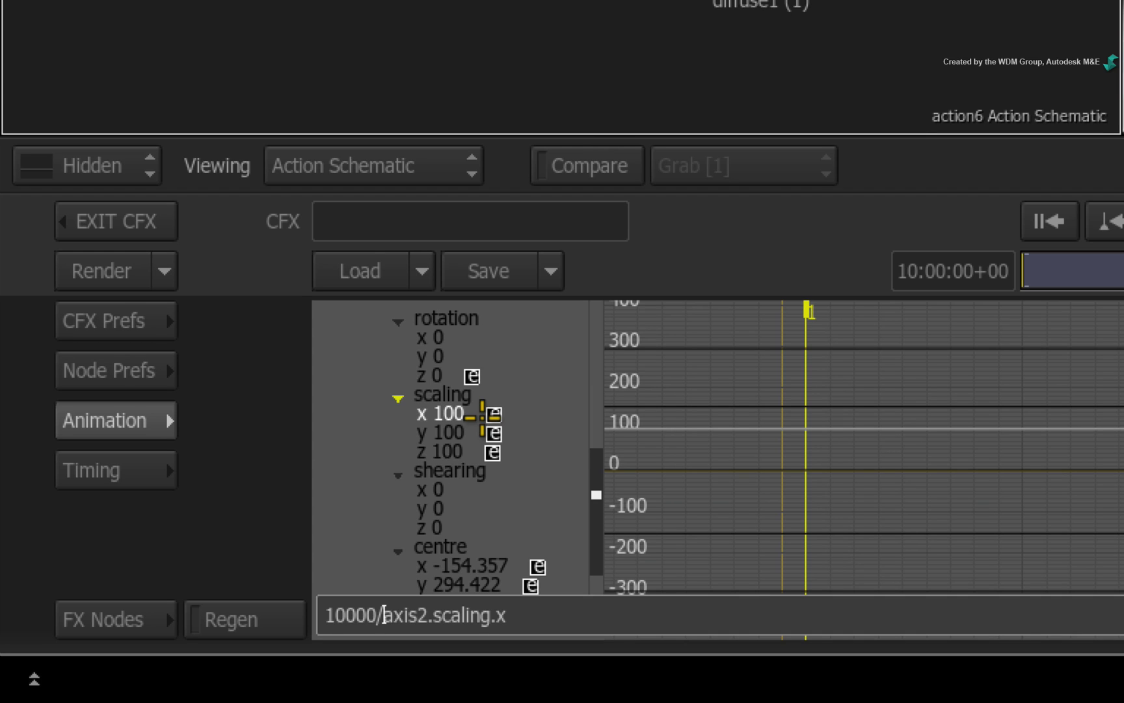
key(Return)
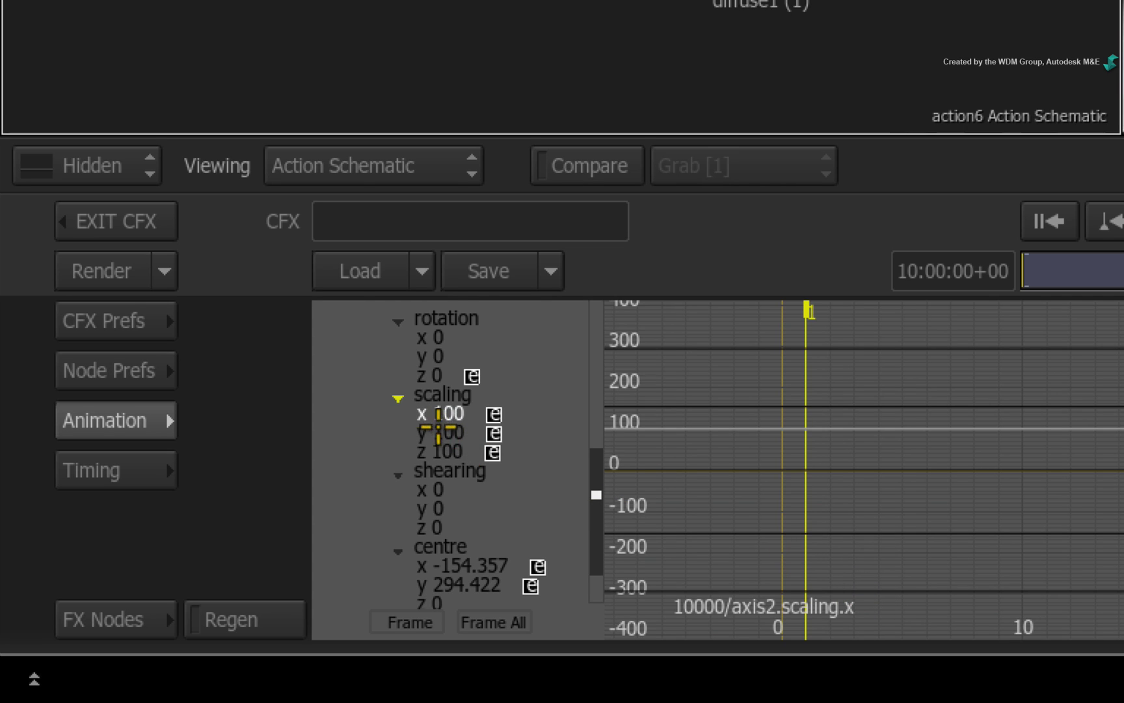
Step: Change axis3's Y scale expression to 10000/axis2.scaling.x
click(418, 432)
key(shift+bracketright)
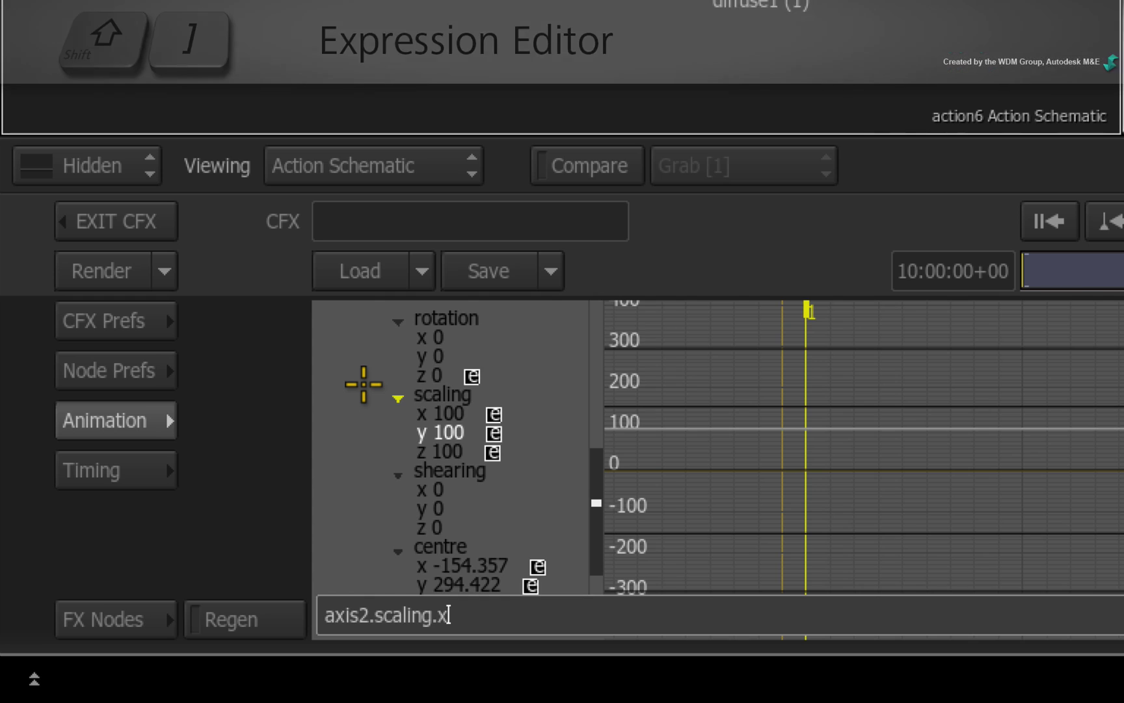
key(Home)
text(10000/)
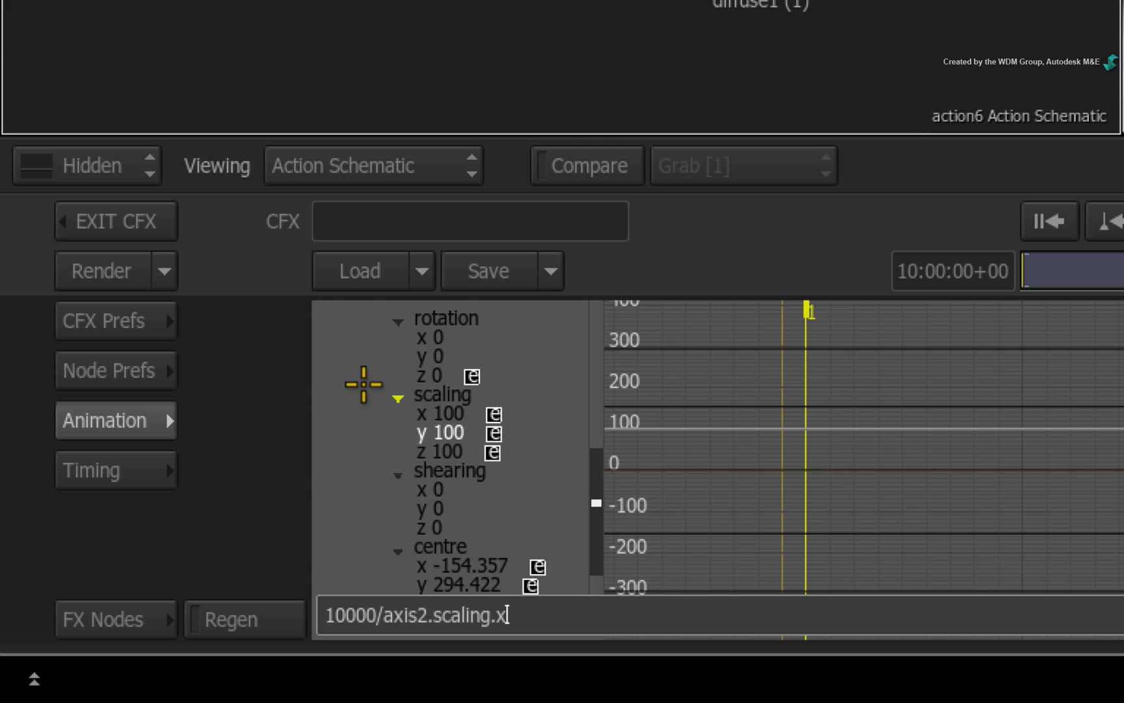
key(Return)
Step: Change axis3's Z scale expression to 10000/axis2.scaling.x and close the animation channels
click(420, 449)
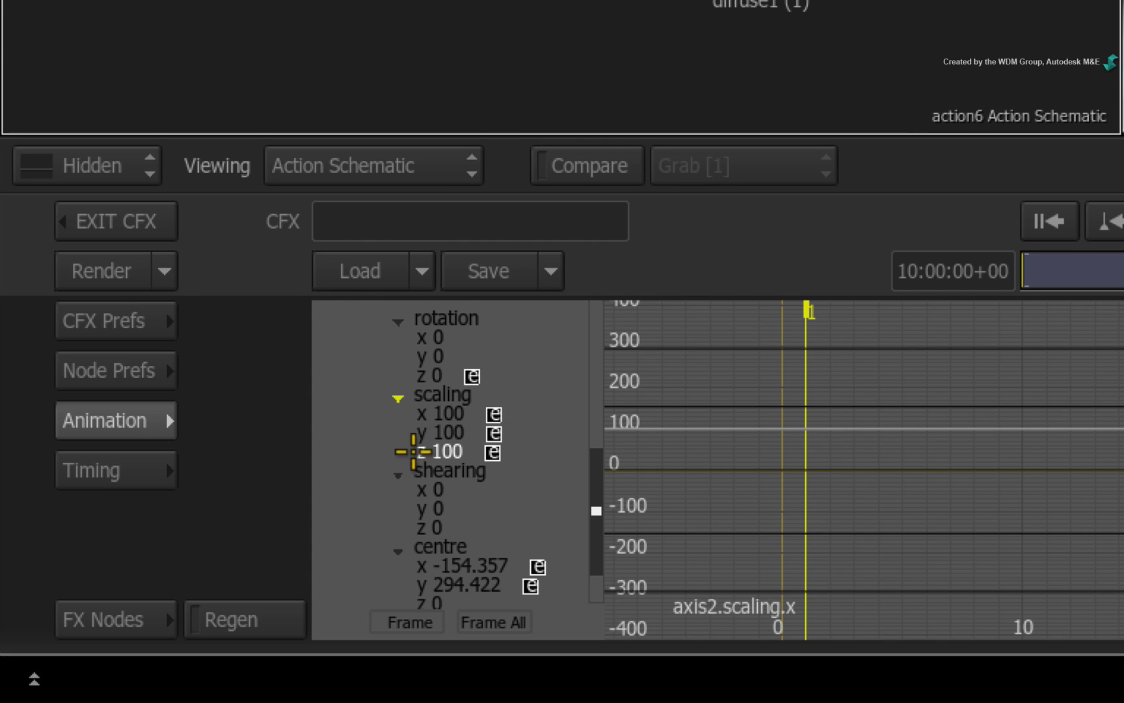
key(e)
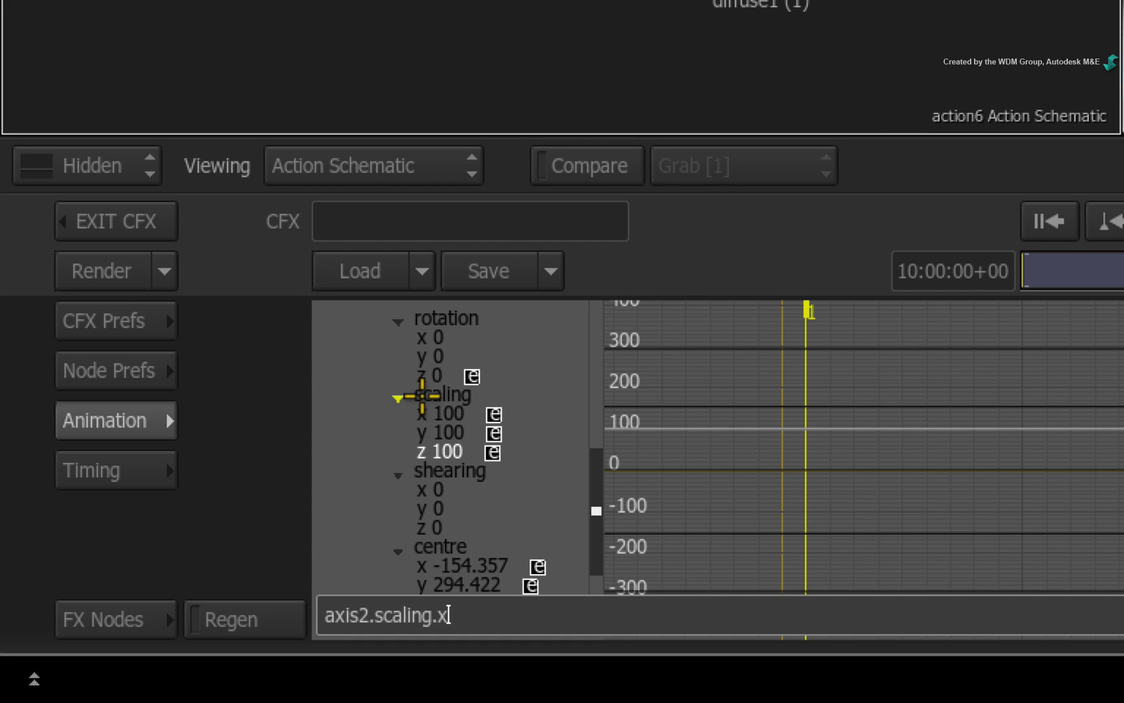
text(-(axis2.position.x))
text(10000/axis2.scaling.x)
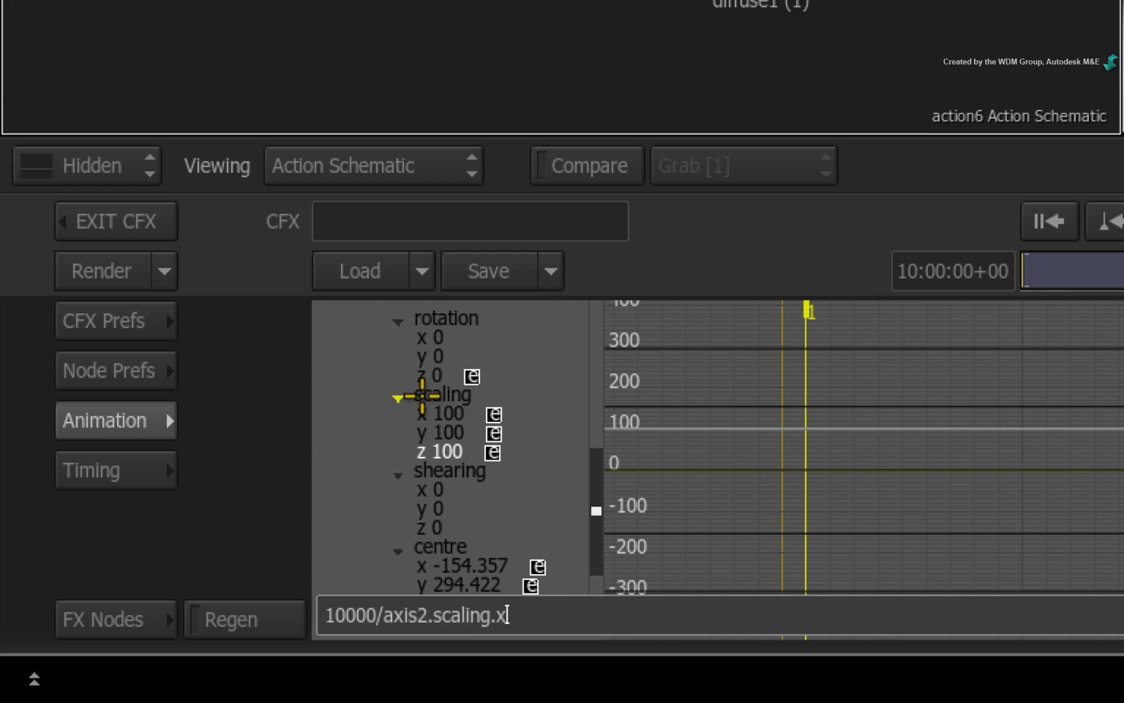
key(Return)
click(103, 411)
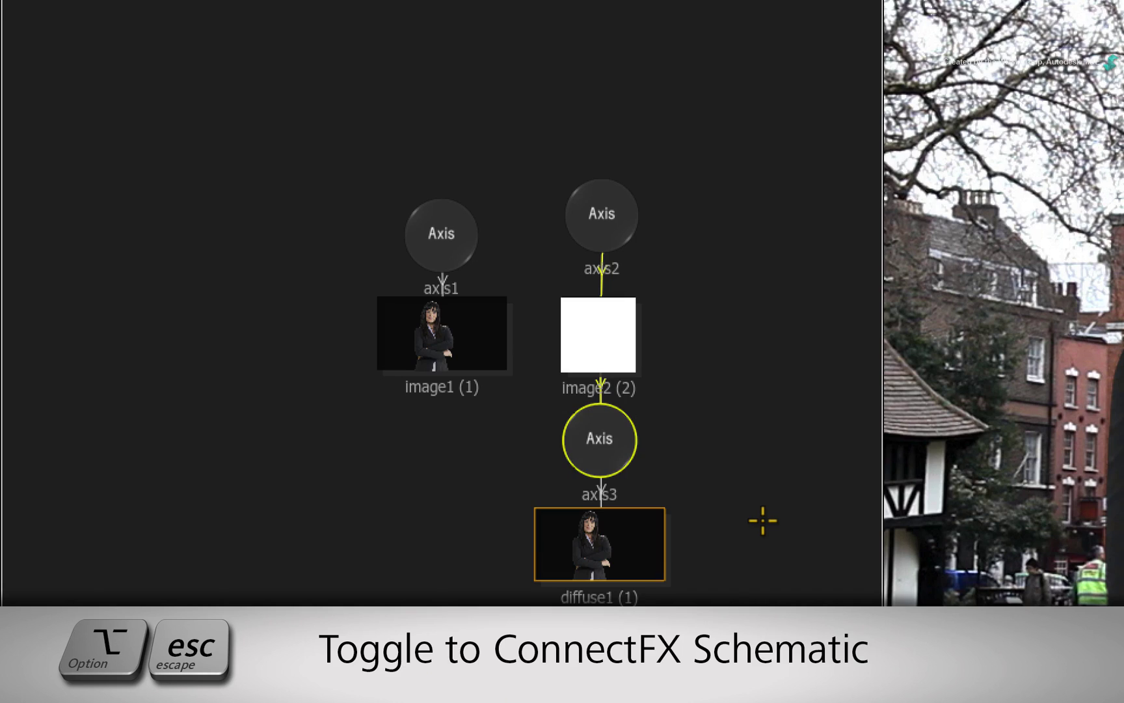
Step: In the ConnectFX schematic, connect pre_keyed_model to the Action node's background input, replacing the Background clip, and return to the Action schematic
key(alt+Escape)
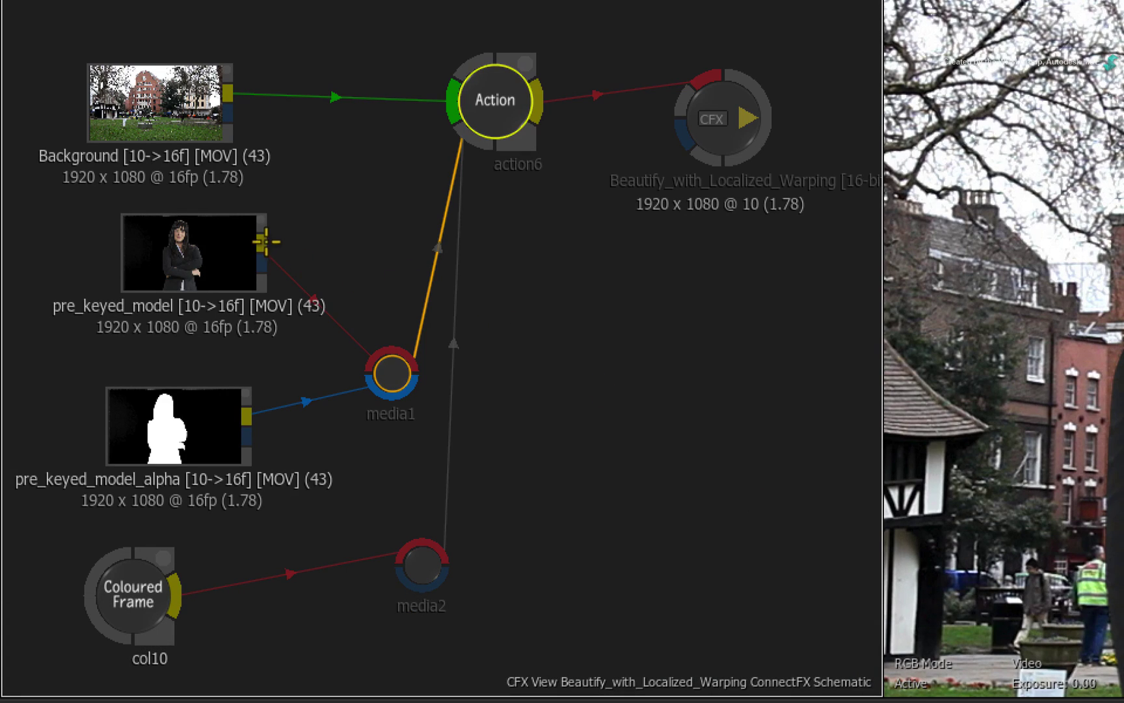
drag(267, 241, 445, 109)
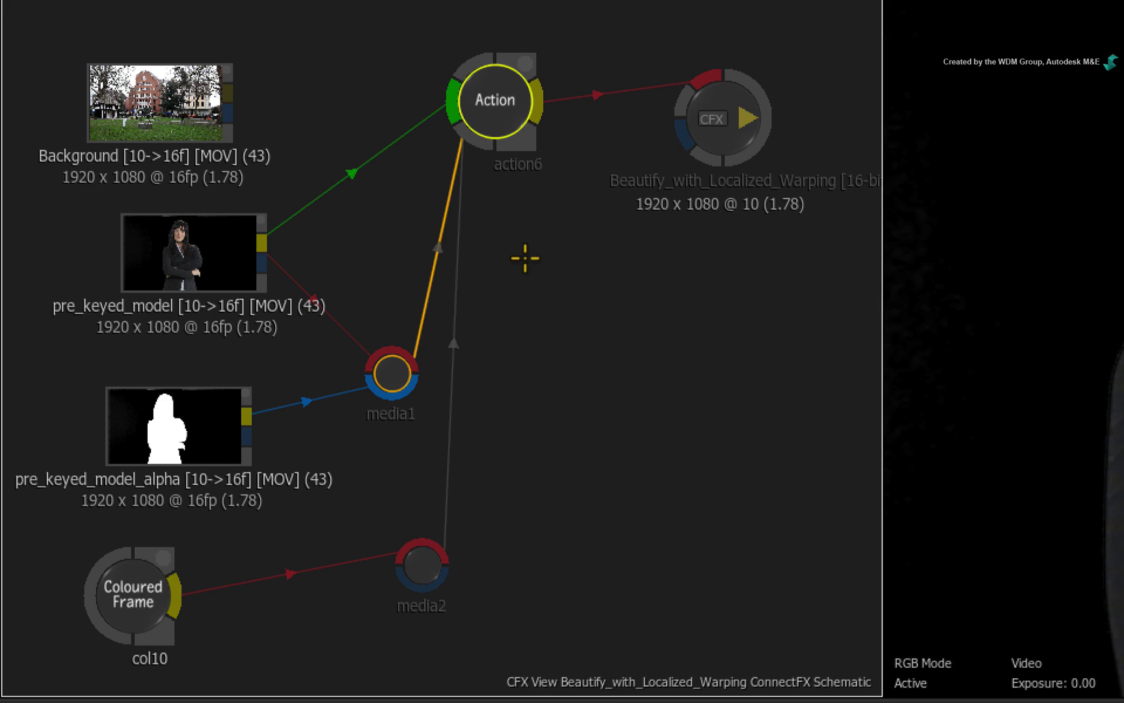
key(Escape)
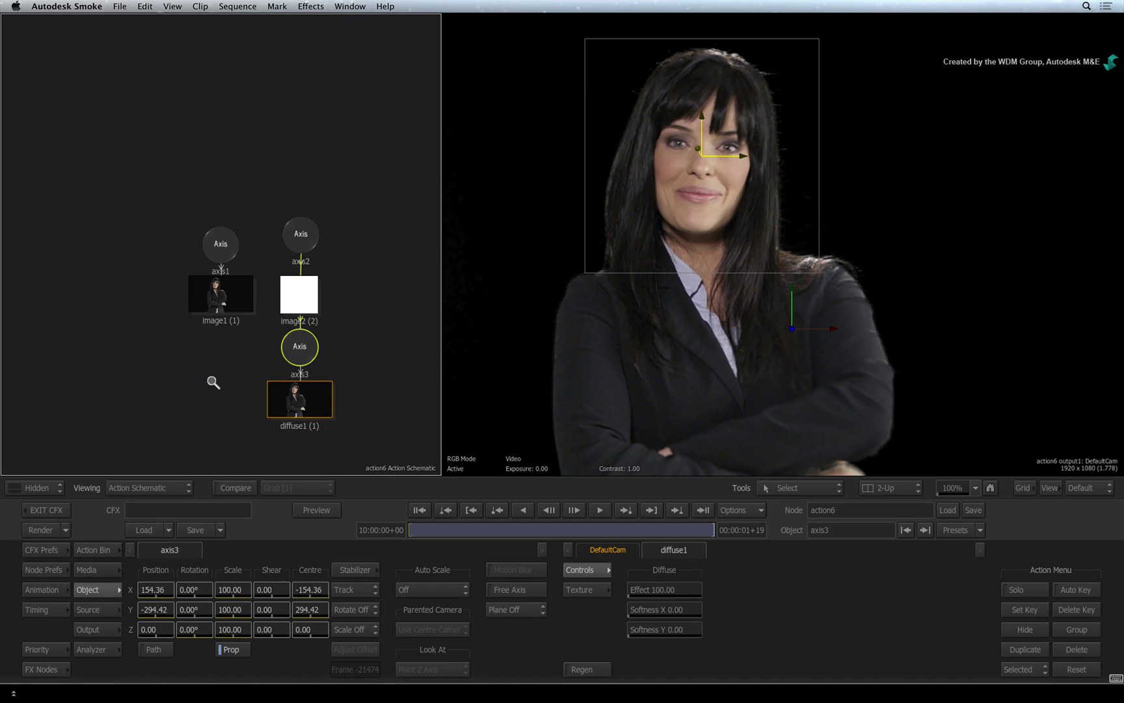
Step: Select axis2 and set its stabilizer options to Rotate On and Scale On
drag(213, 383, 211, 326)
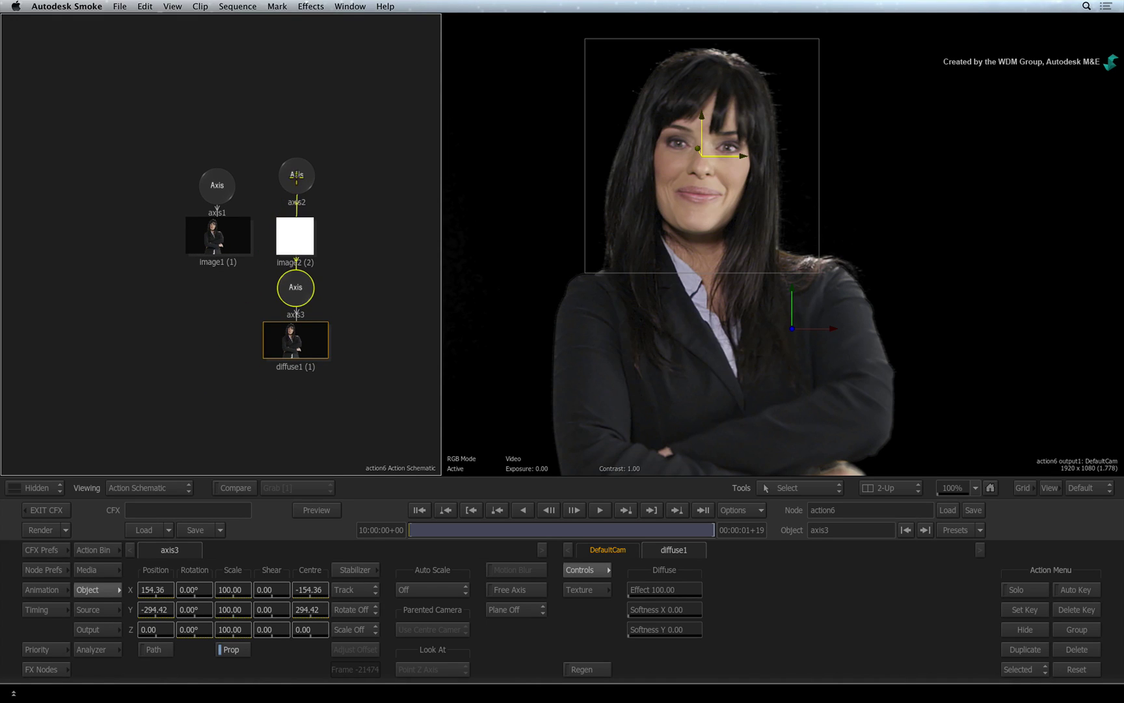
click(297, 177)
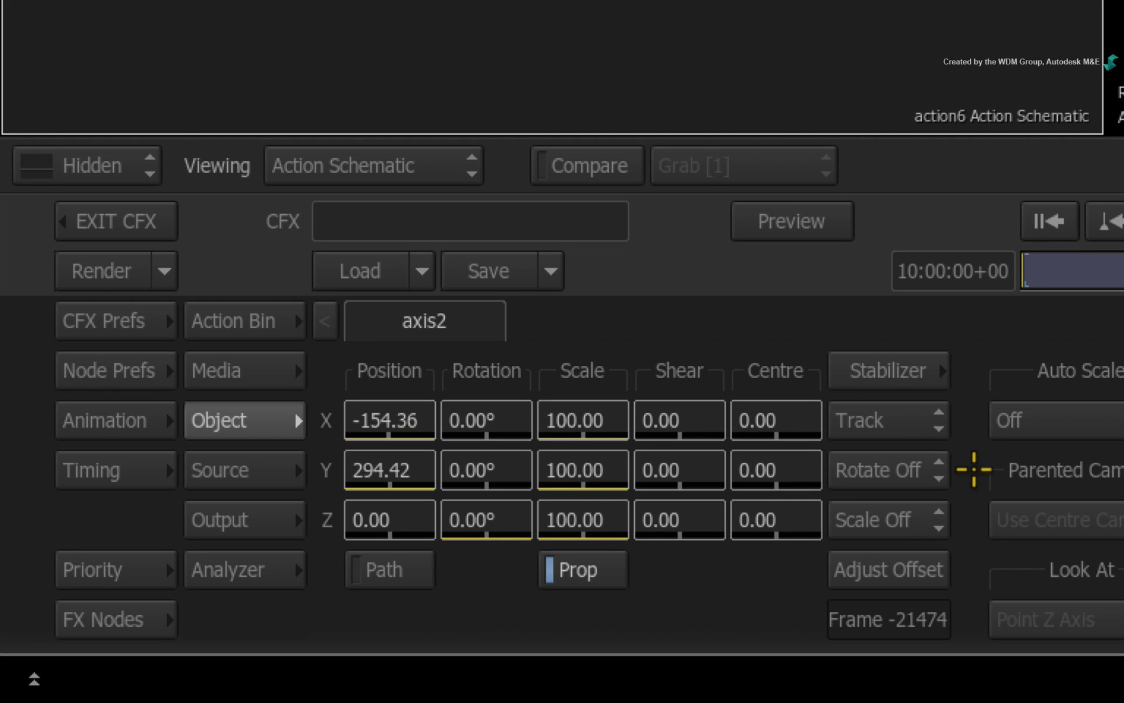
click(929, 470)
click(924, 430)
click(916, 519)
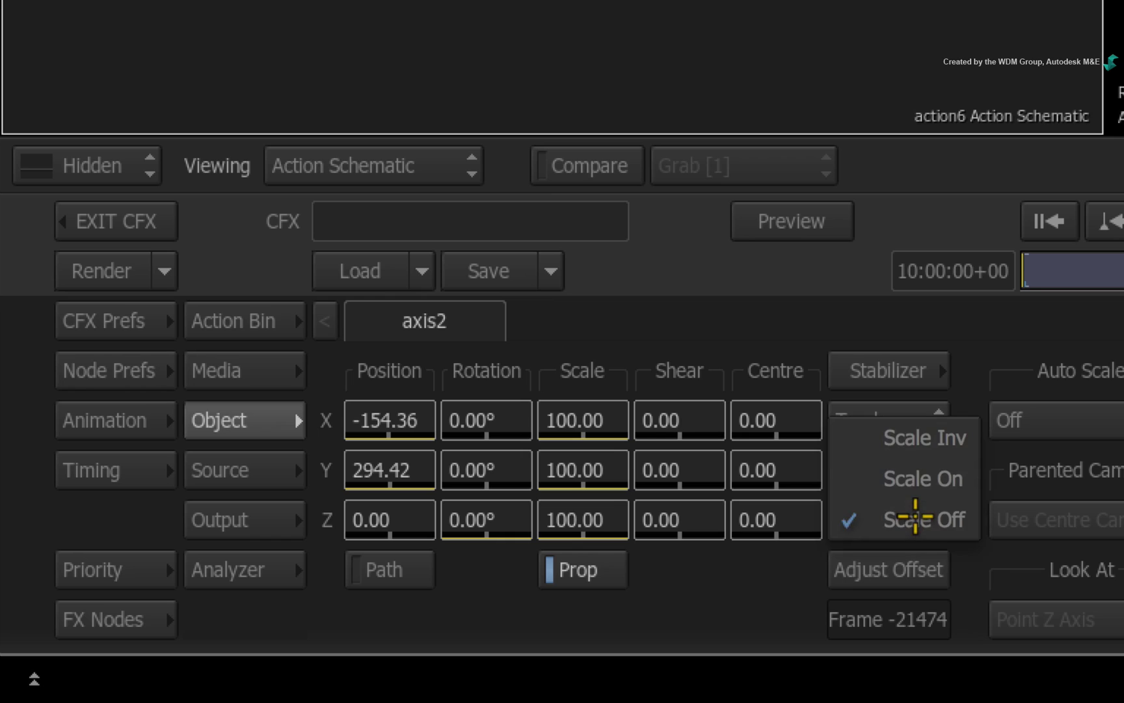
click(921, 478)
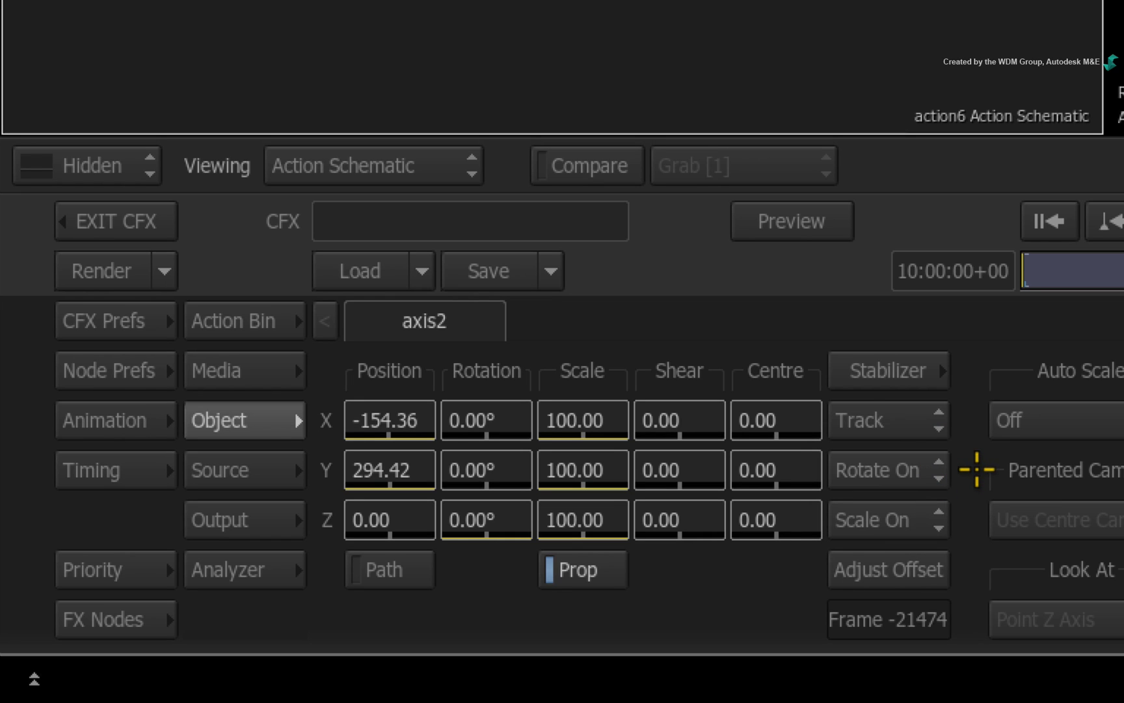
Step: Open axis2's Stabilizer and place tracker 1 on the woman's right eye and tracker 2 on her left eye
click(860, 365)
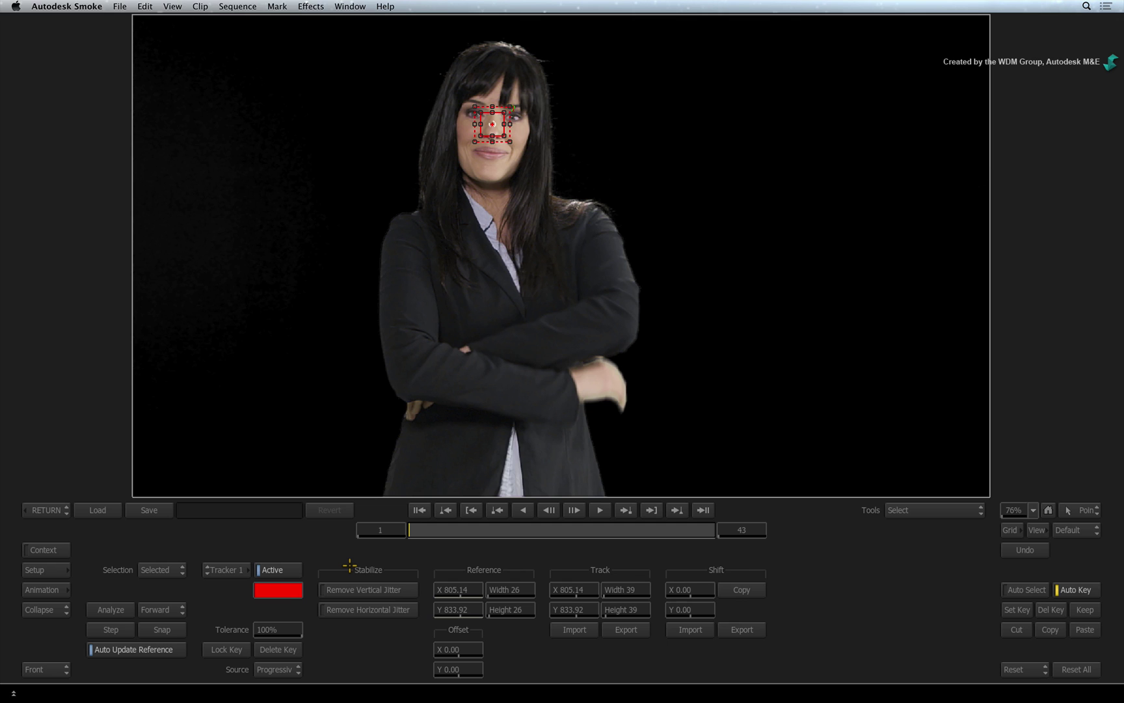
drag(493, 123, 479, 119)
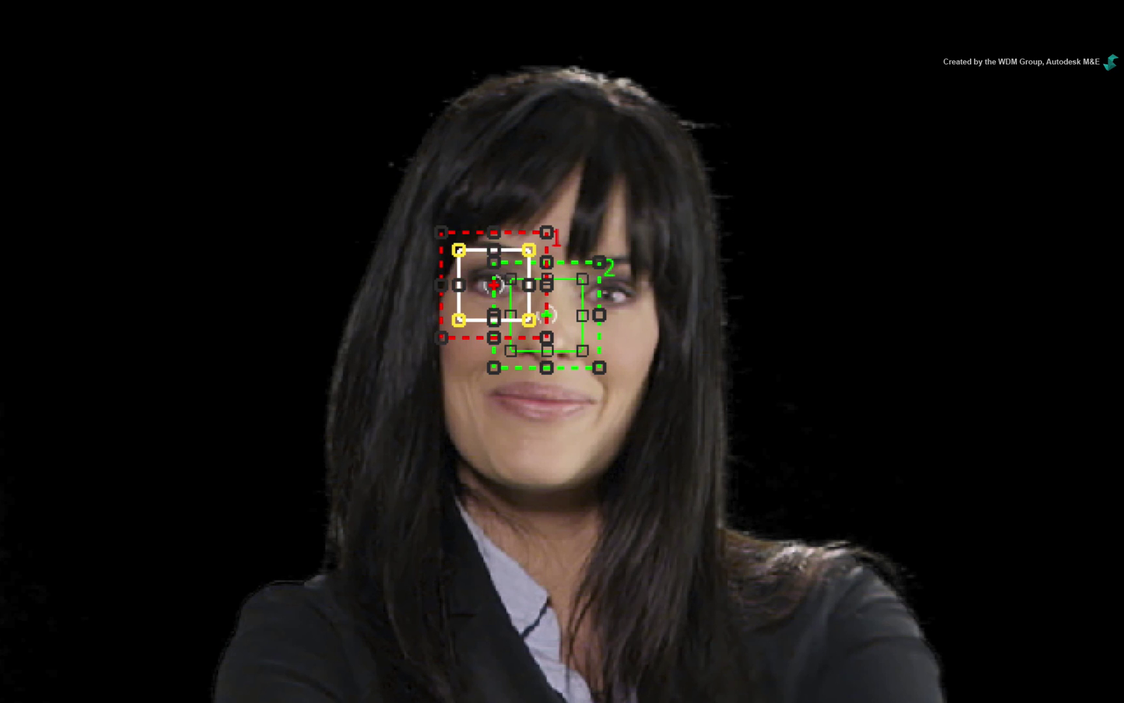
click(548, 315)
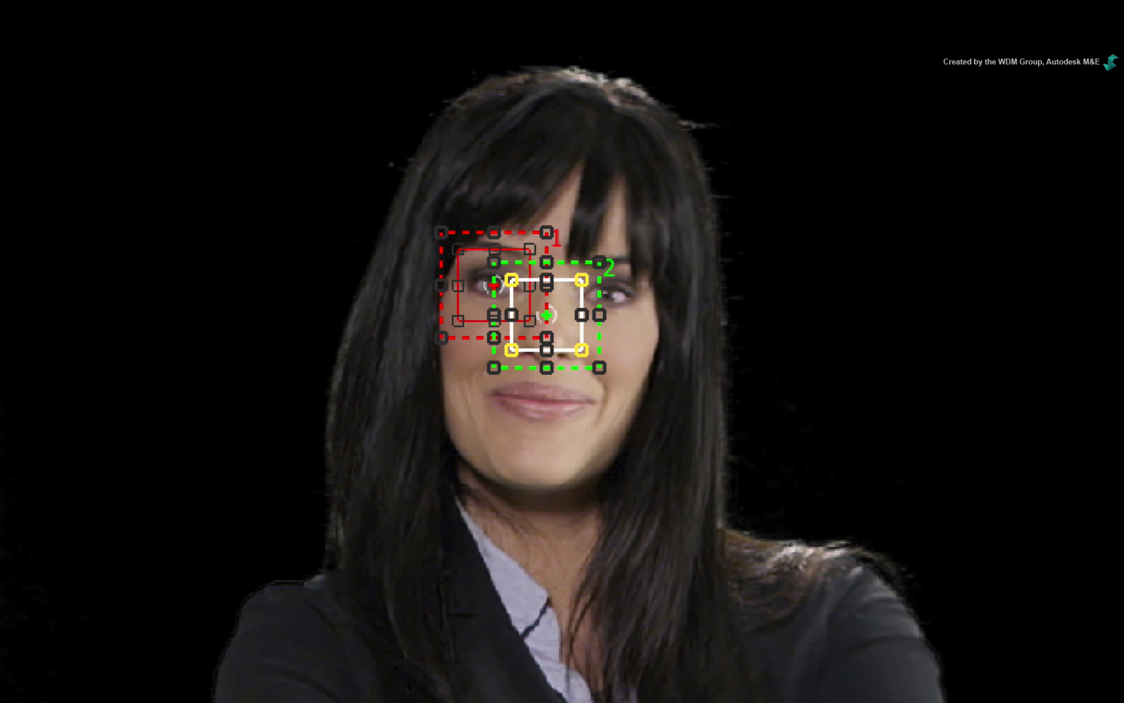
drag(548, 315, 606, 293)
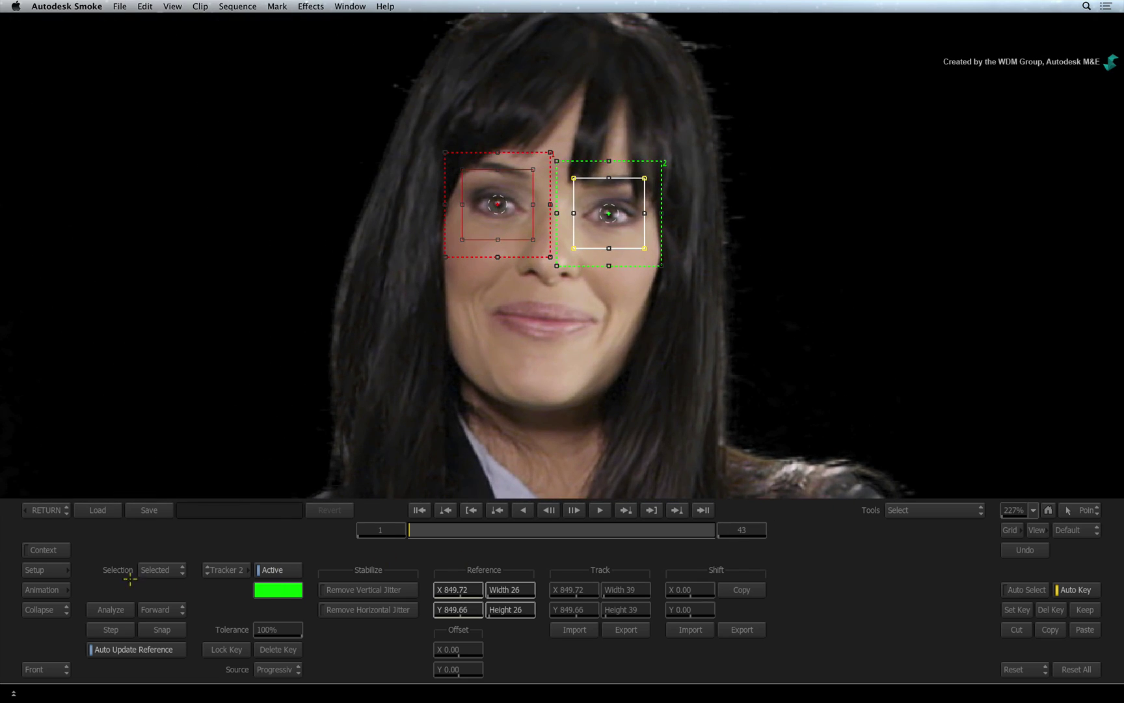
Step: Analyze both trackers forward, go back to the first frame, and return to Action to play the result
click(112, 609)
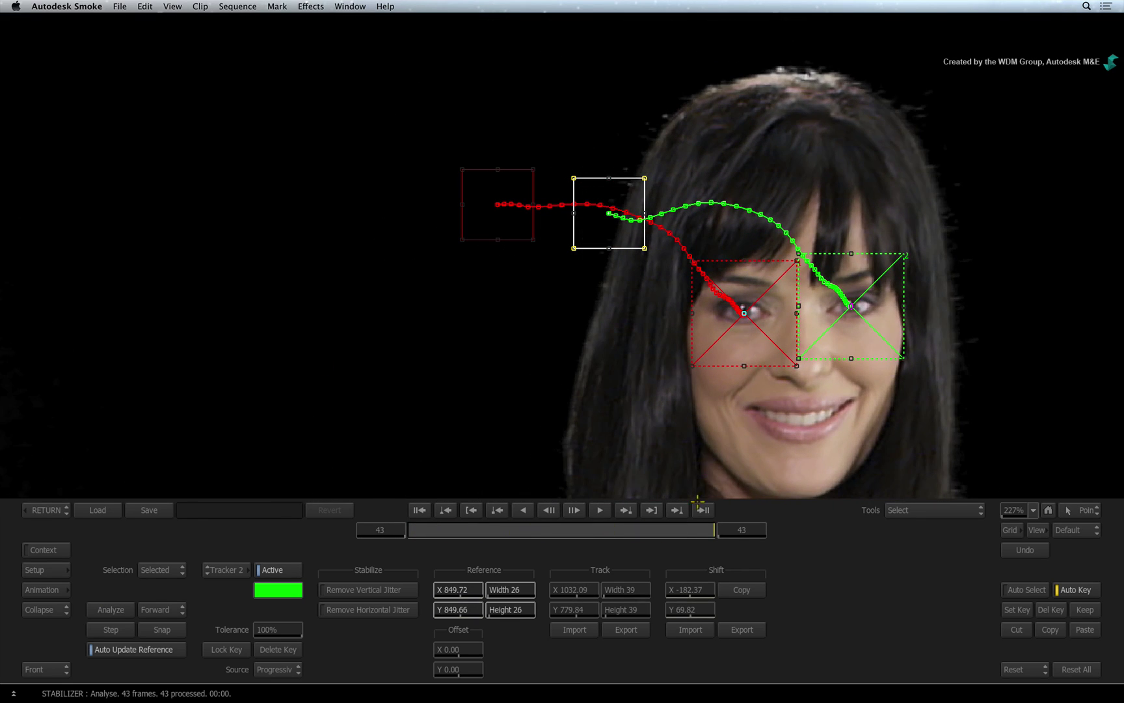
click(419, 509)
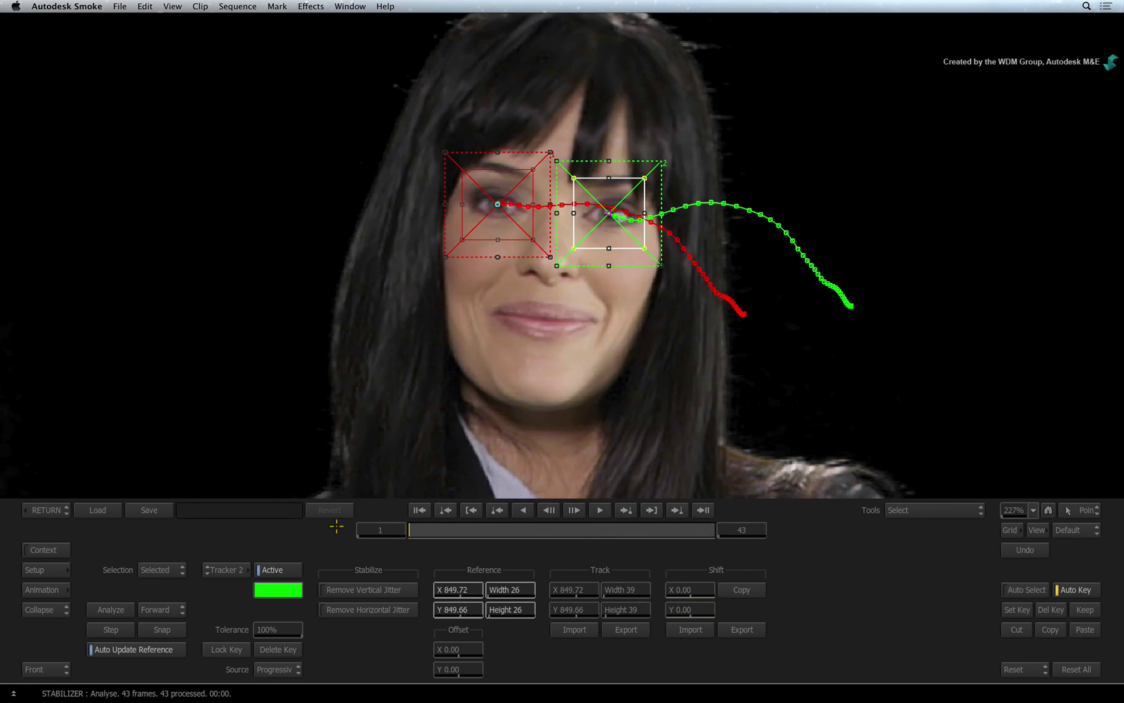
click(51, 510)
key(space)
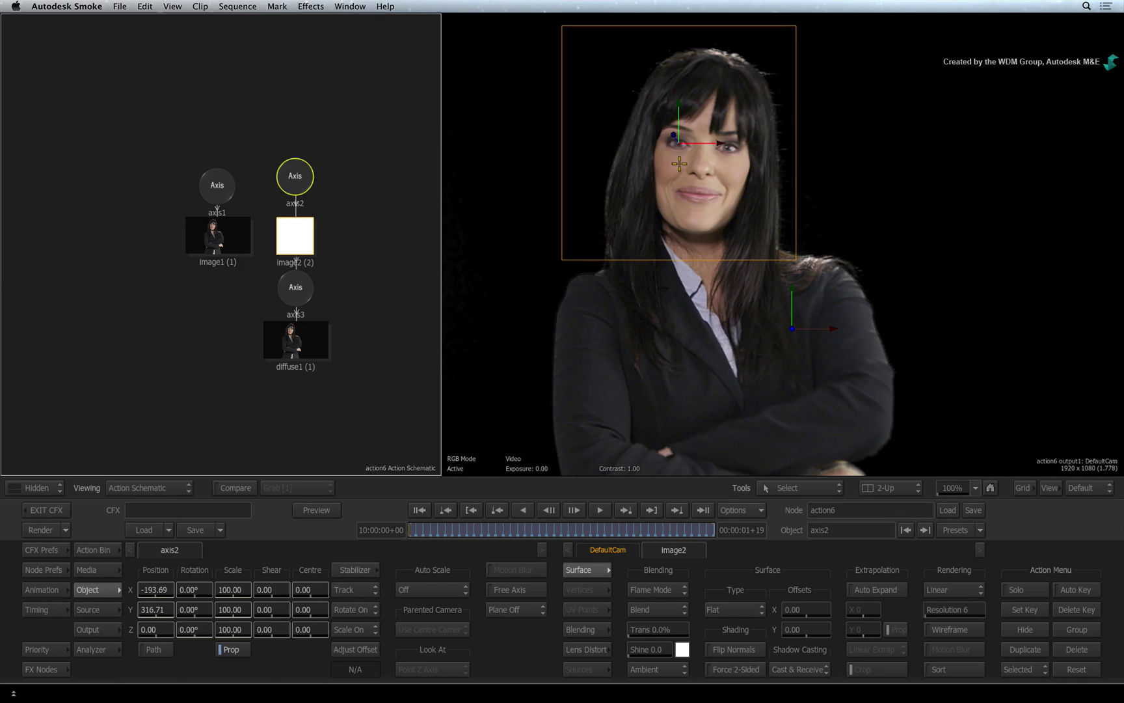
Step: Test shifting image2's surface X offset and reset the offset to its default value
click(314, 235)
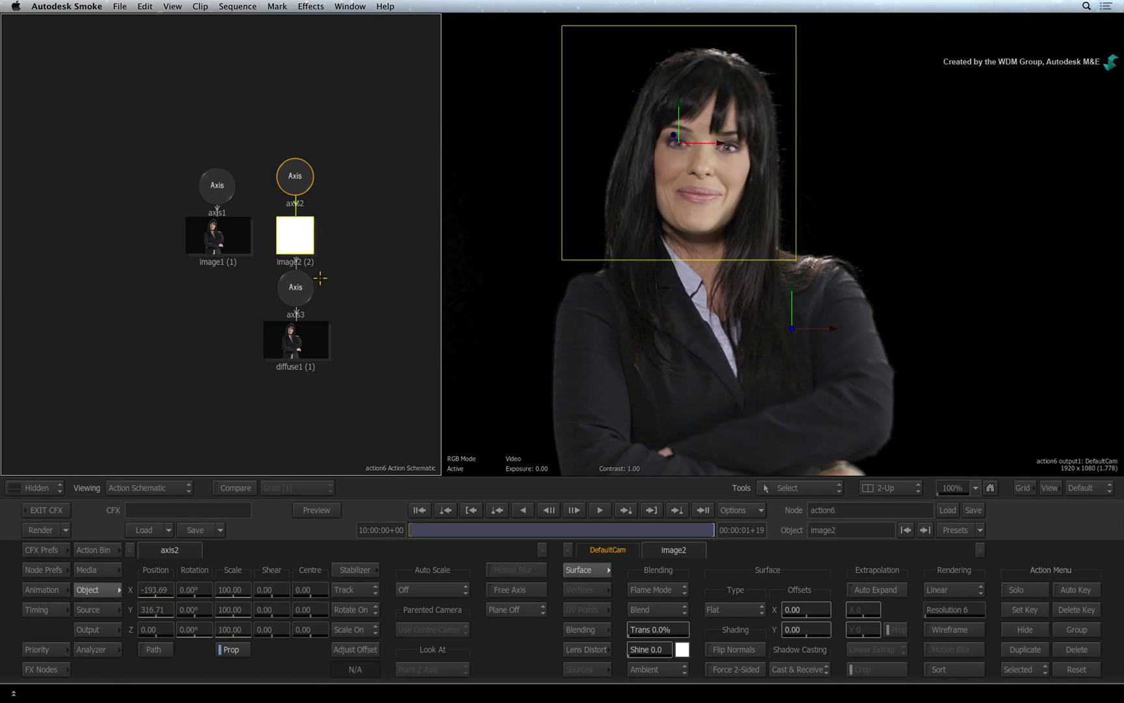
drag(796, 610, 907, 599)
drag(917, 597, 816, 607)
right_click(816, 607)
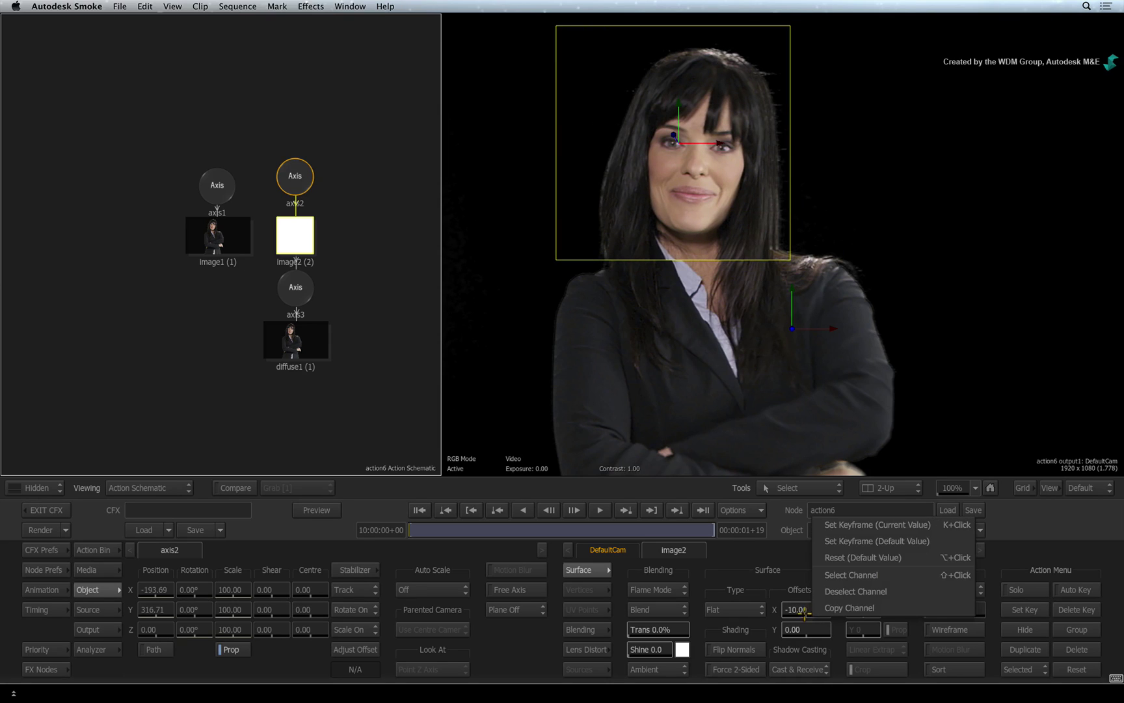
click(838, 560)
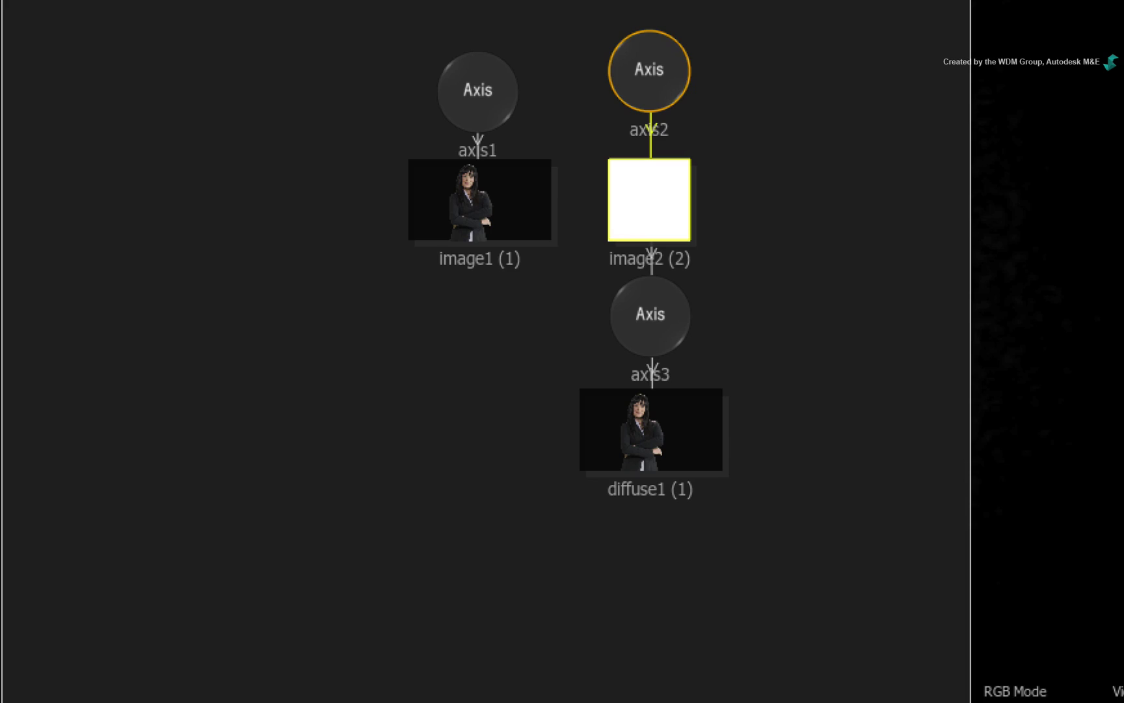
Step: Move diffuse1 further down the schematic and insert a new Axis node between axis3 and diffuse1
drag(664, 439, 657, 621)
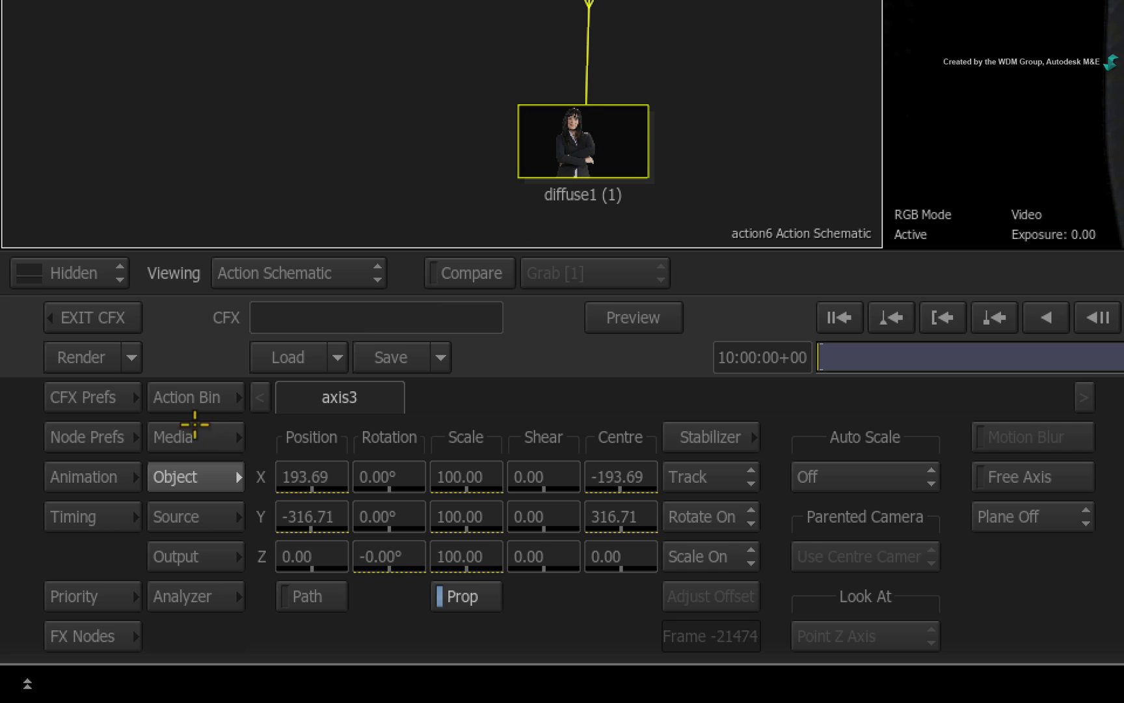
click(180, 398)
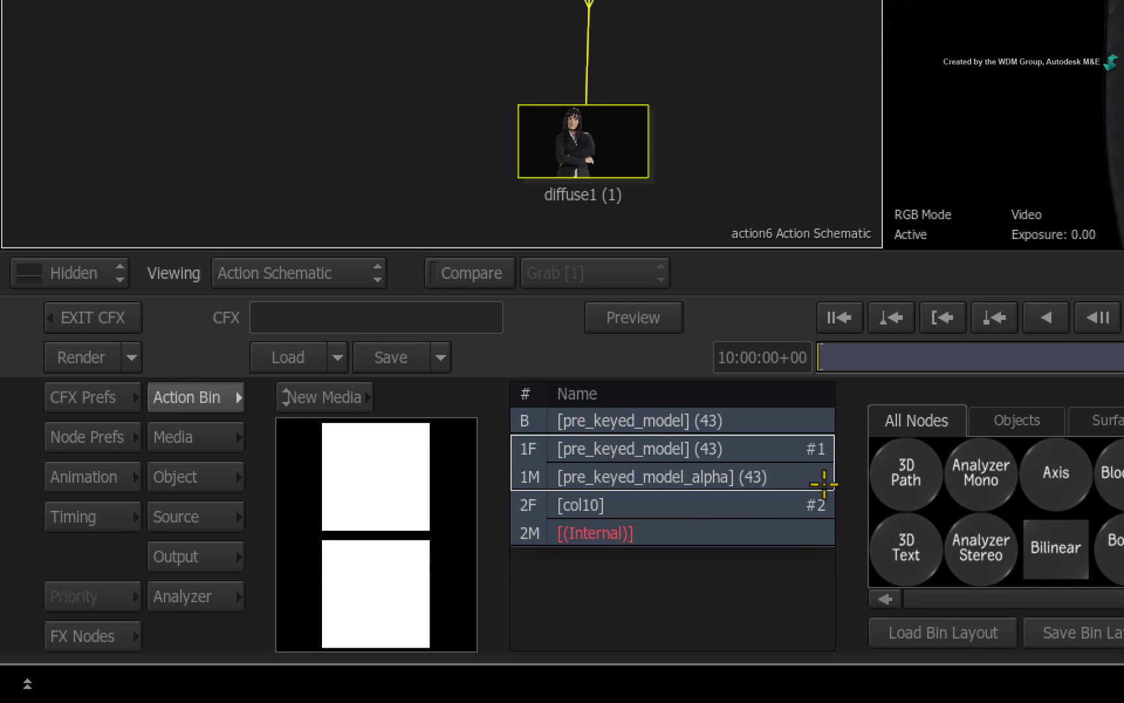
drag(1071, 474, 632, 446)
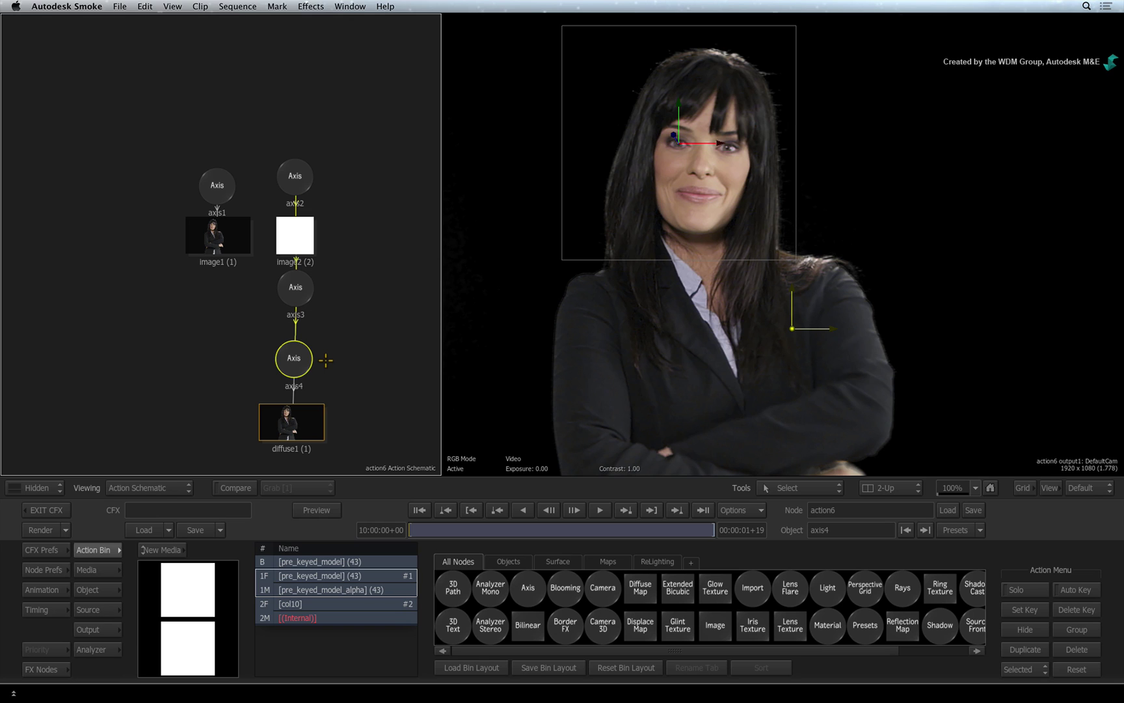
Step: Copy image2's surface X offset channel and link it to axis4's X position
click(295, 236)
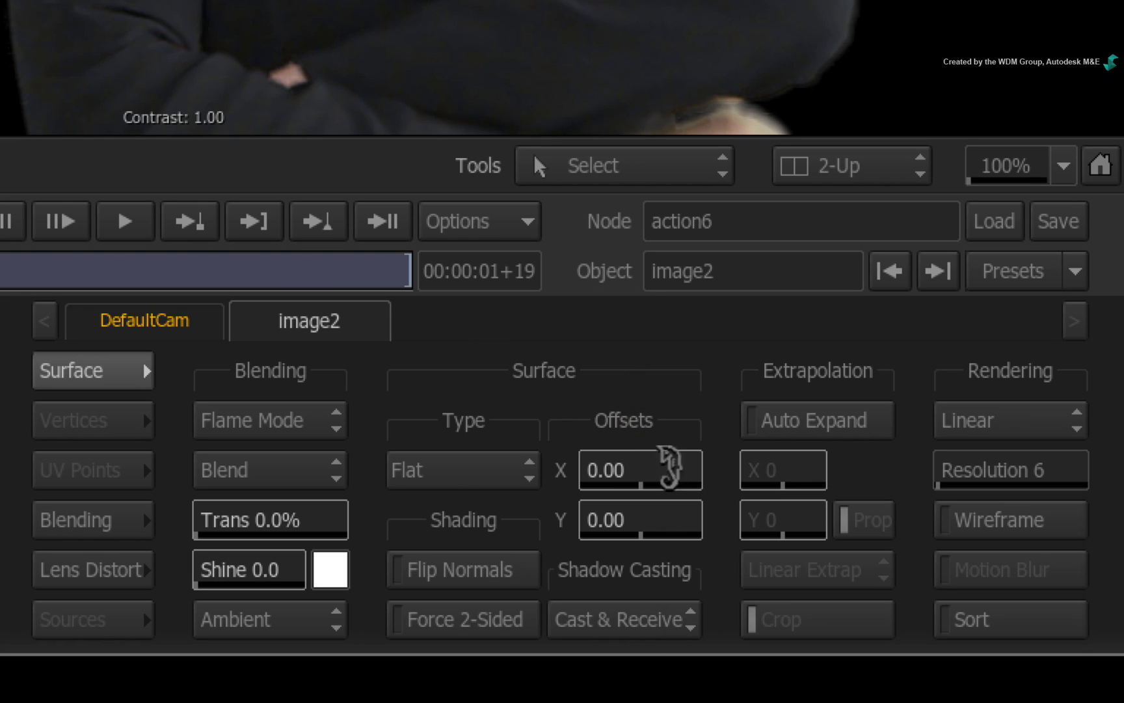
right_click(657, 465)
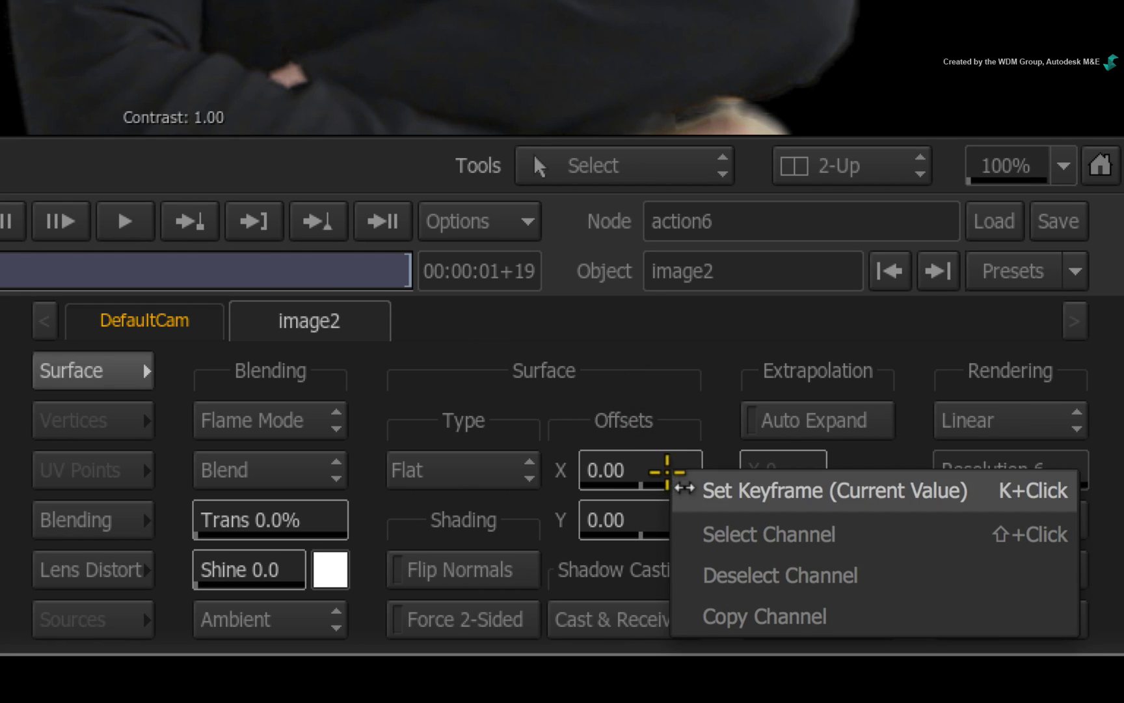
click(871, 615)
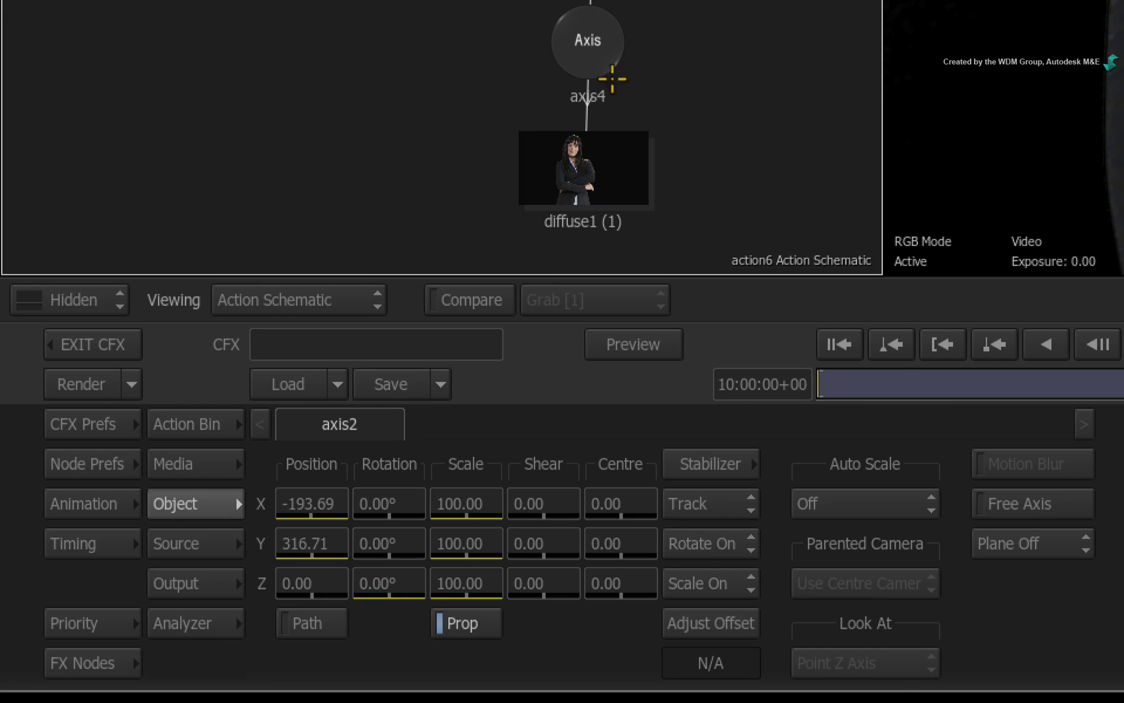
click(588, 58)
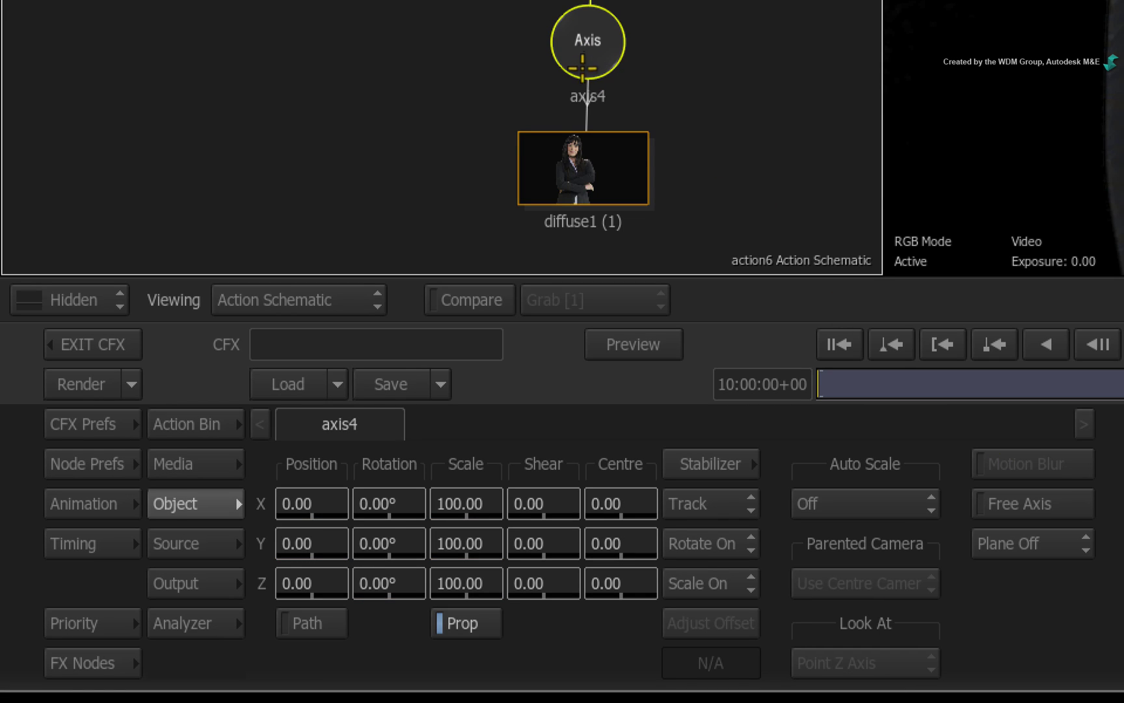
right_click(304, 503)
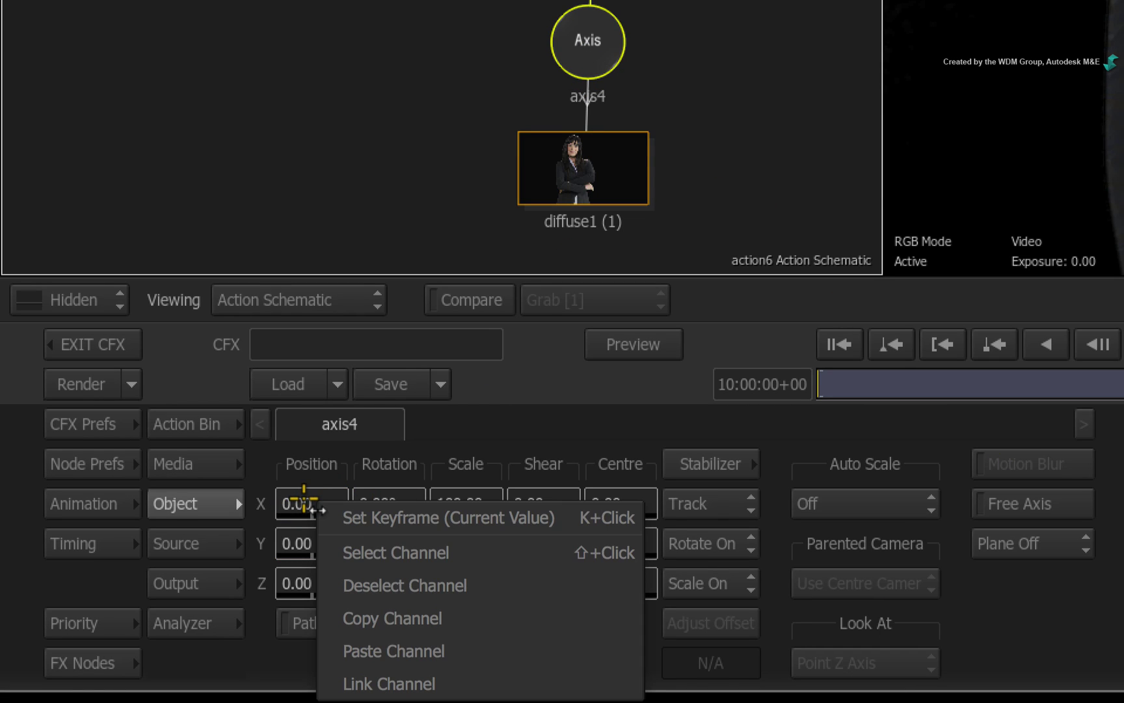
click(541, 677)
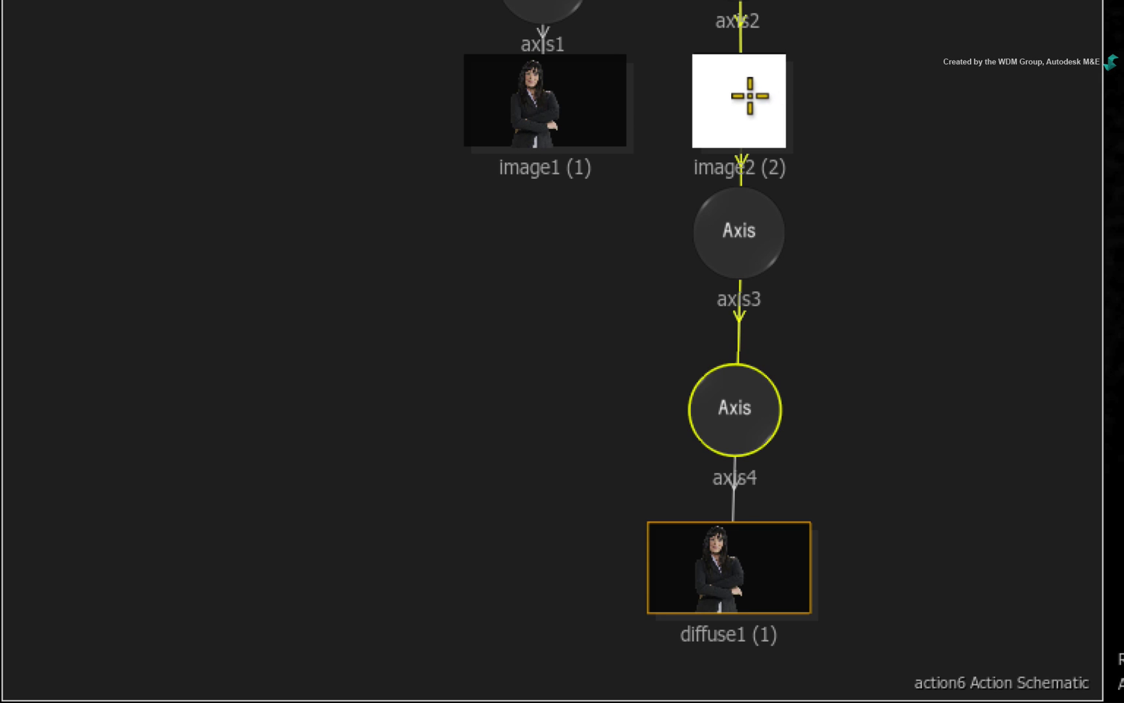
Step: Copy image2's surface Y offset channel and link it to axis4's Y position
click(750, 95)
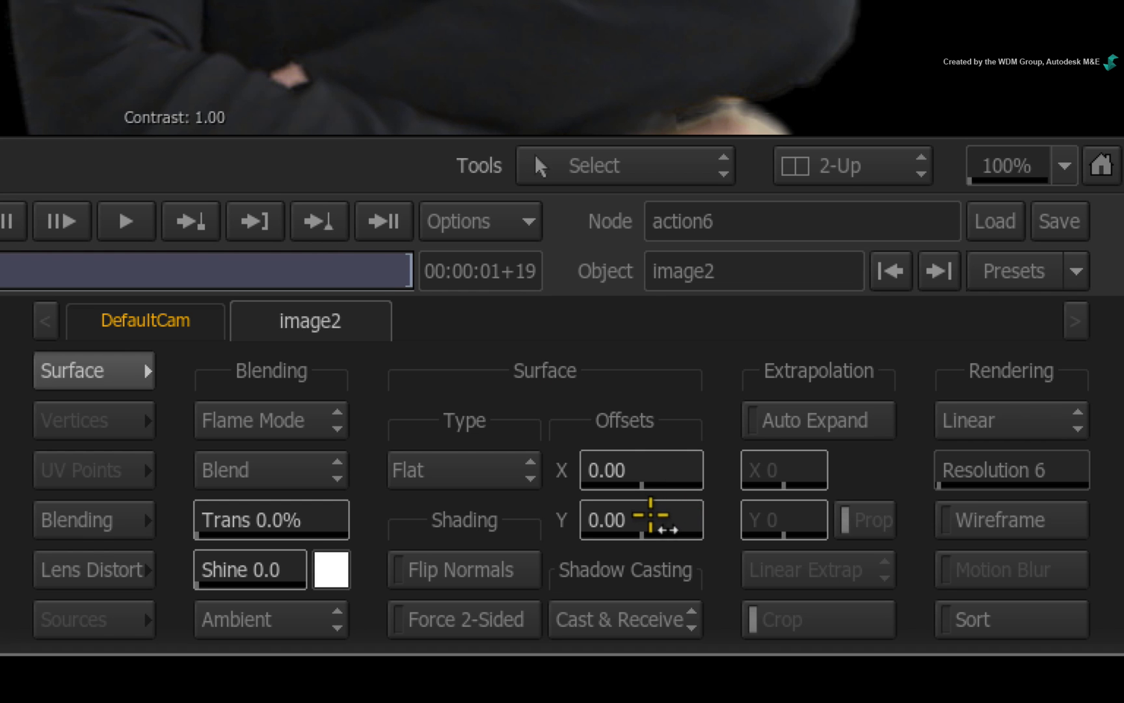
right_click(654, 515)
click(748, 414)
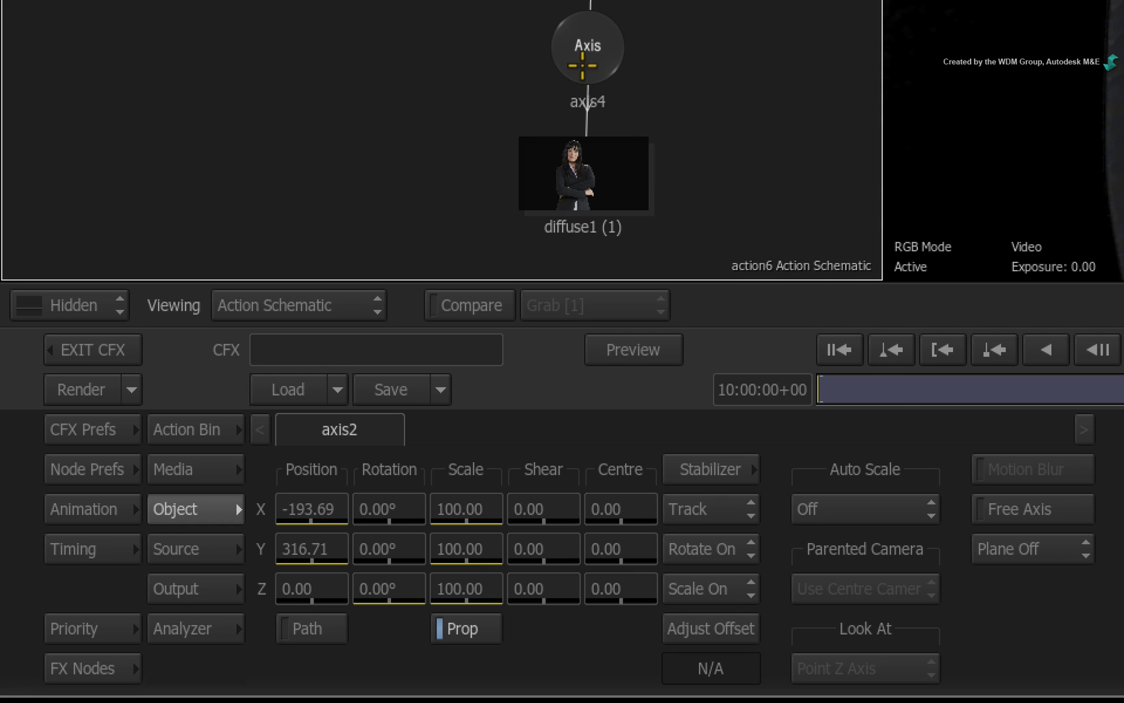
click(583, 58)
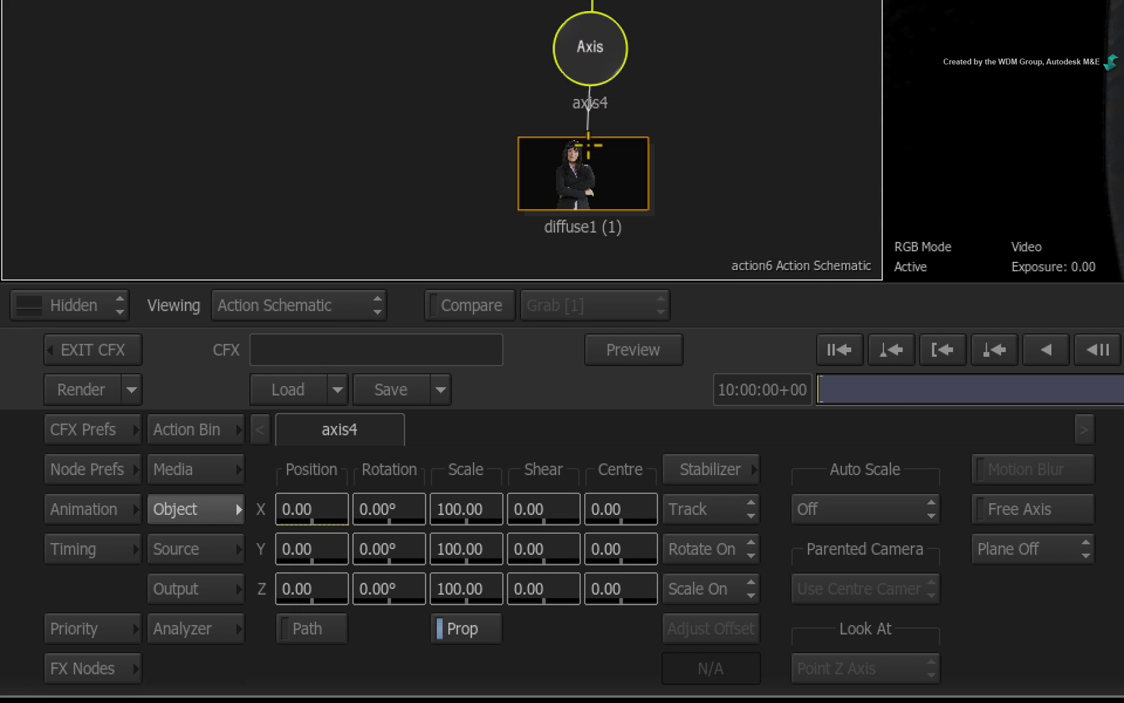
right_click(299, 550)
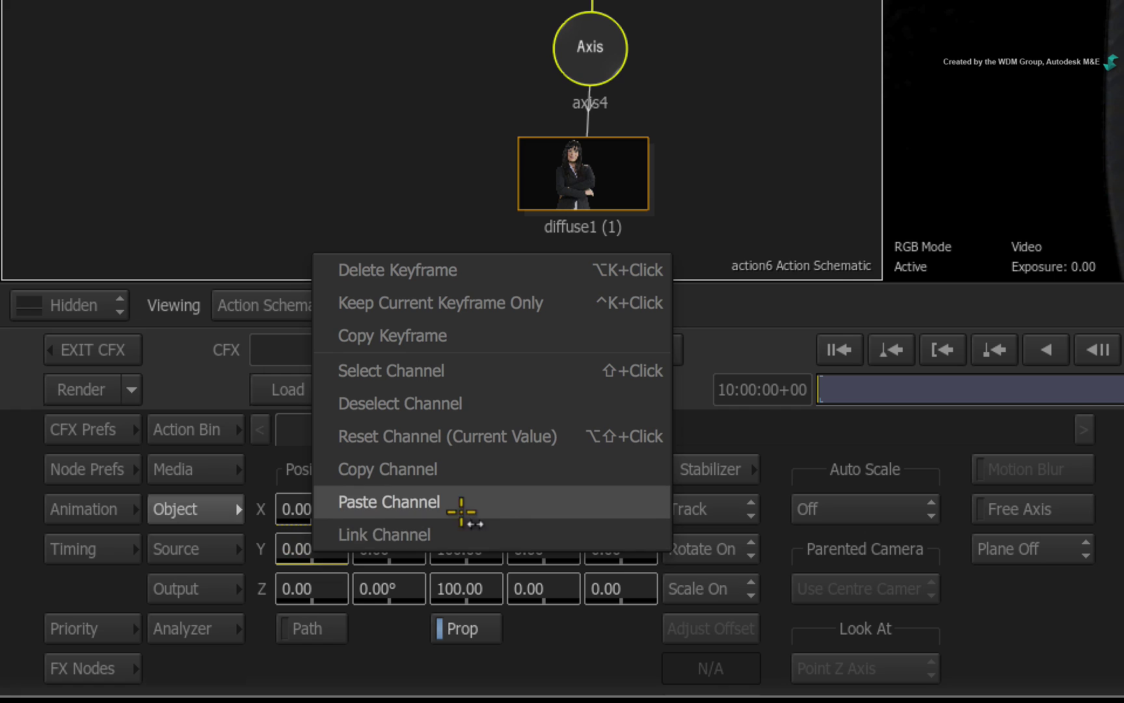
click(511, 525)
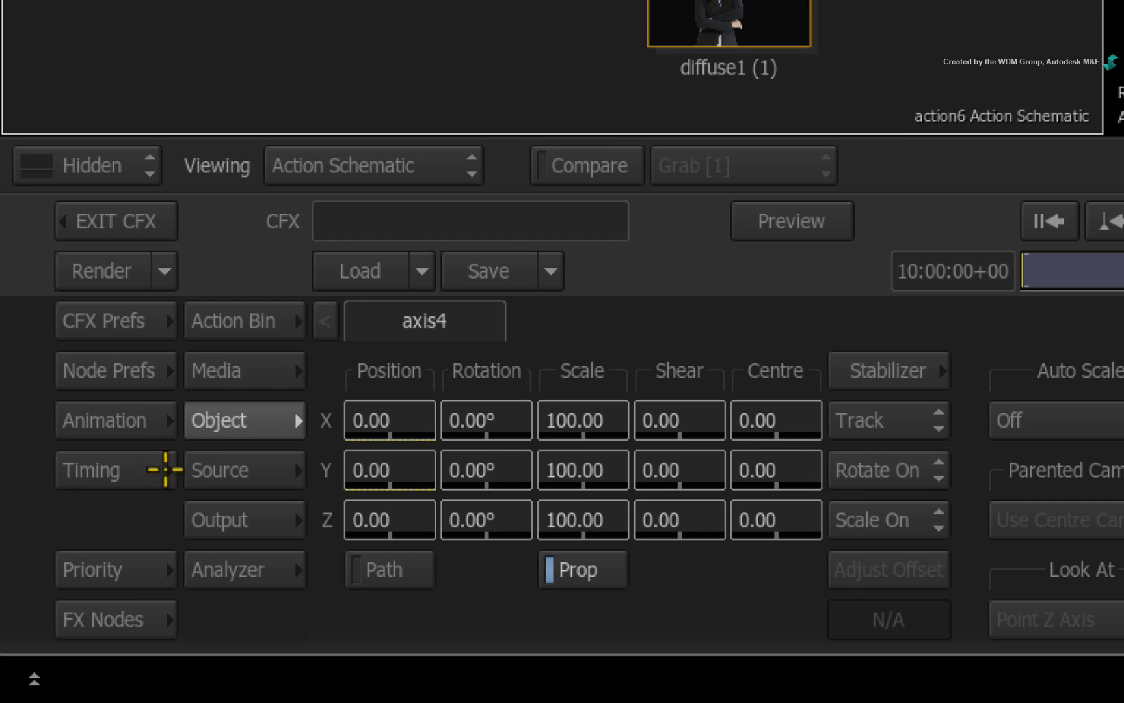
Step: Open the animation curves and change axis4's X position expression to -(image2.offset.x)
click(48, 589)
key(shift+Tab)
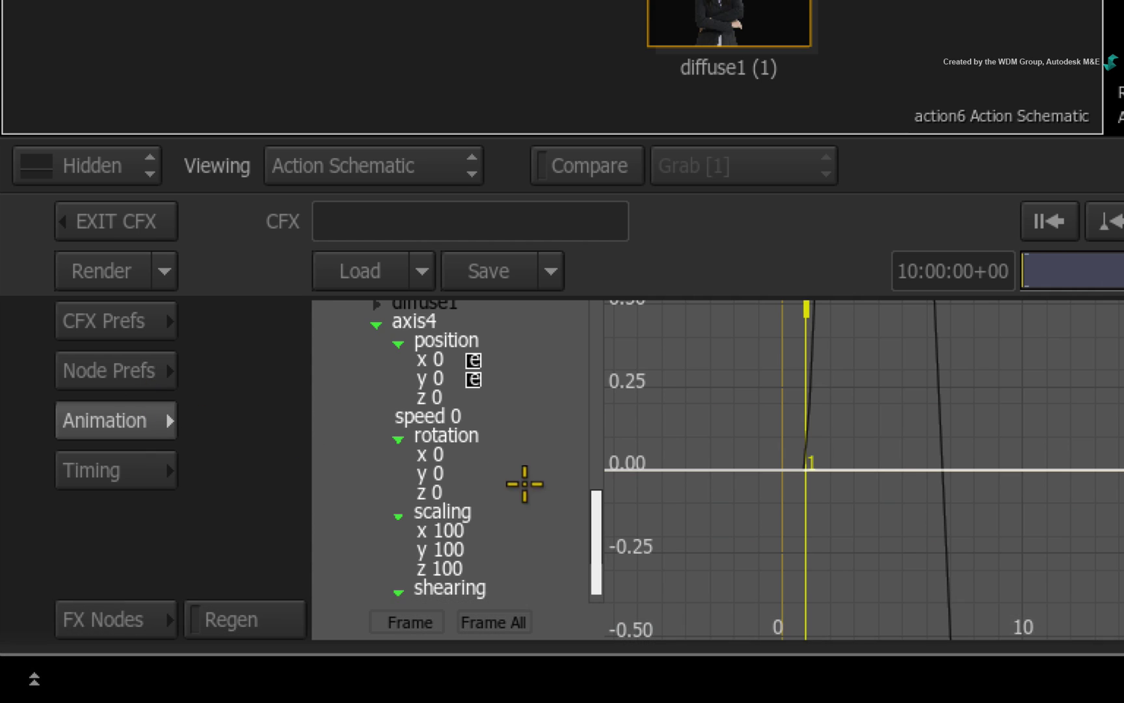
click(423, 359)
key(shift+bracketright)
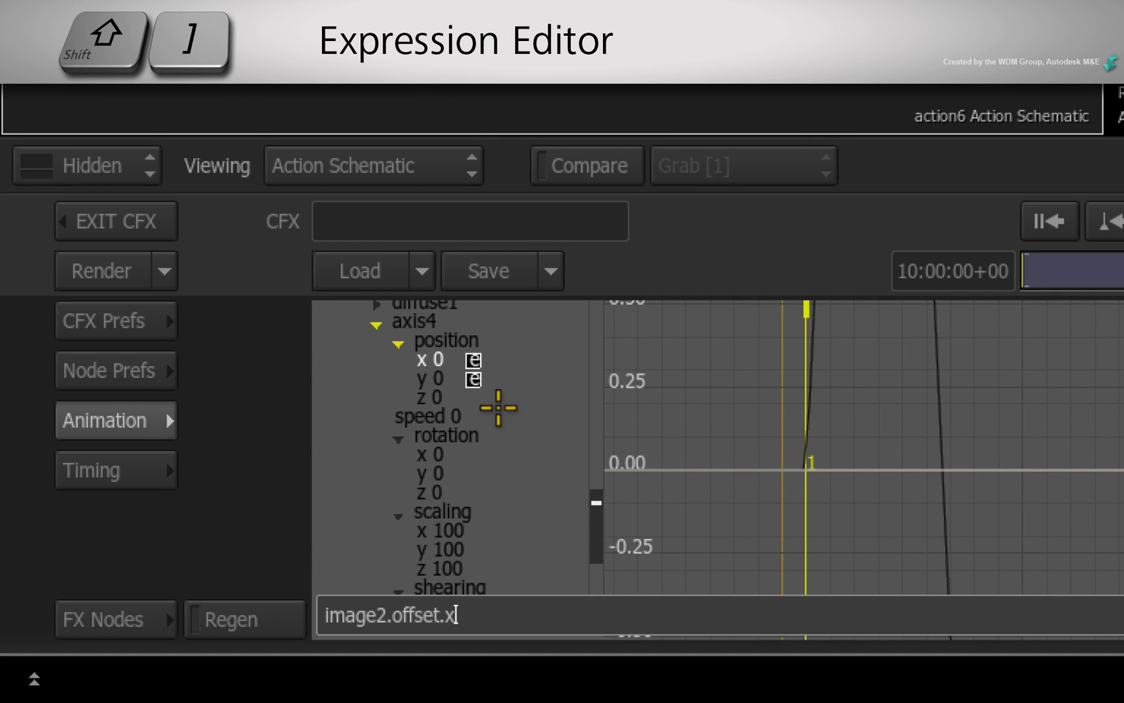
text())
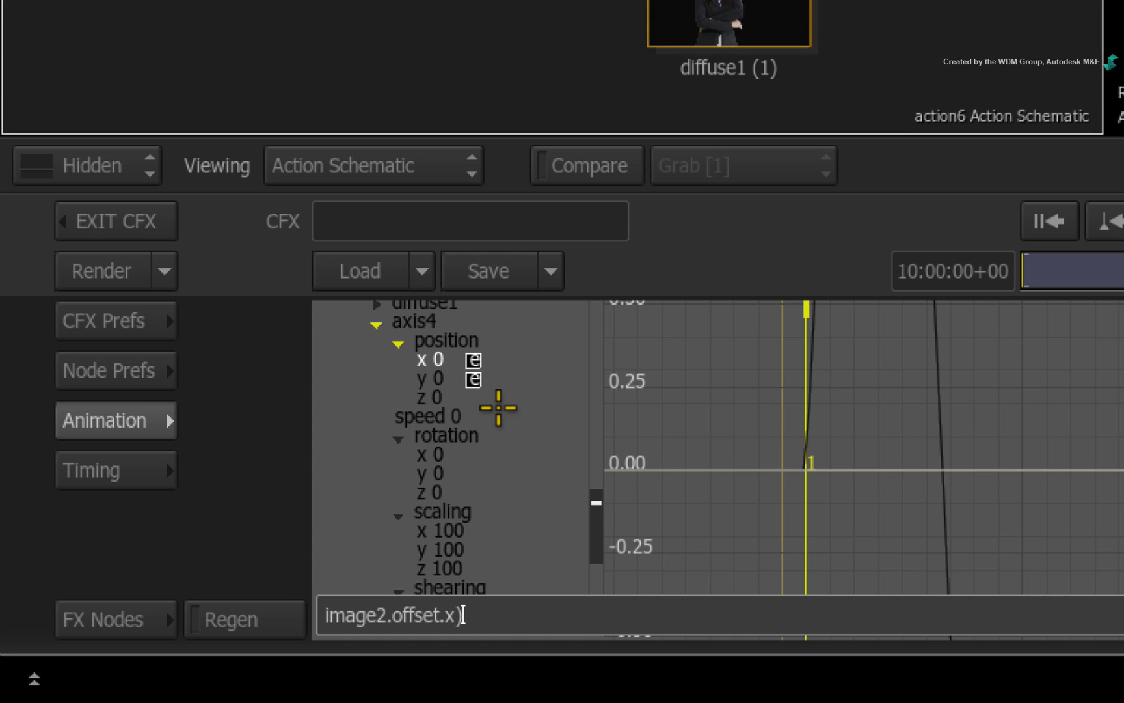
click(325, 615)
text(()
text(-)
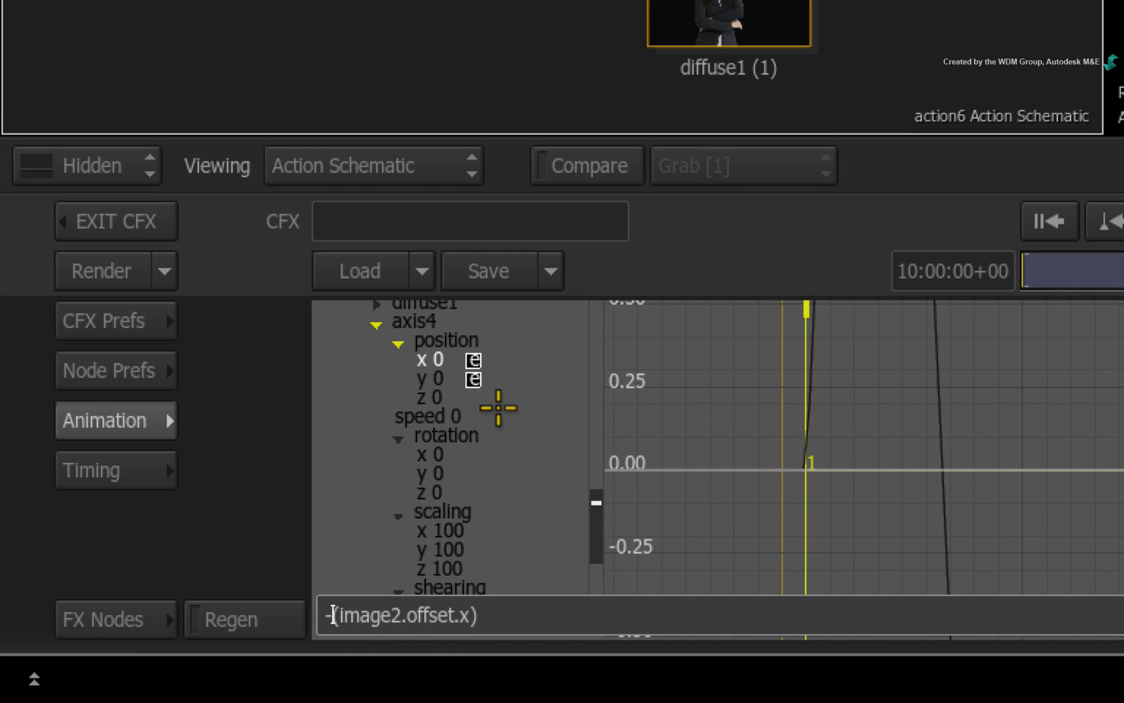
key(Return)
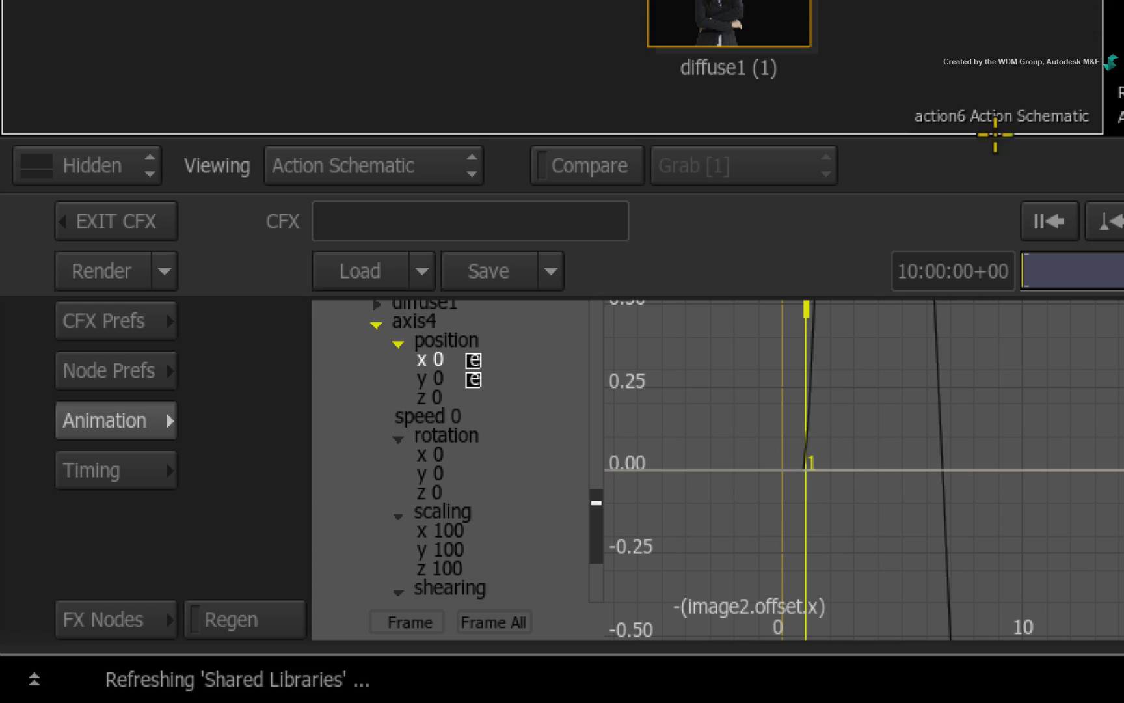
Step: Change axis4's Y position expression to -(image2.offset.y) and return to the object settings
click(420, 379)
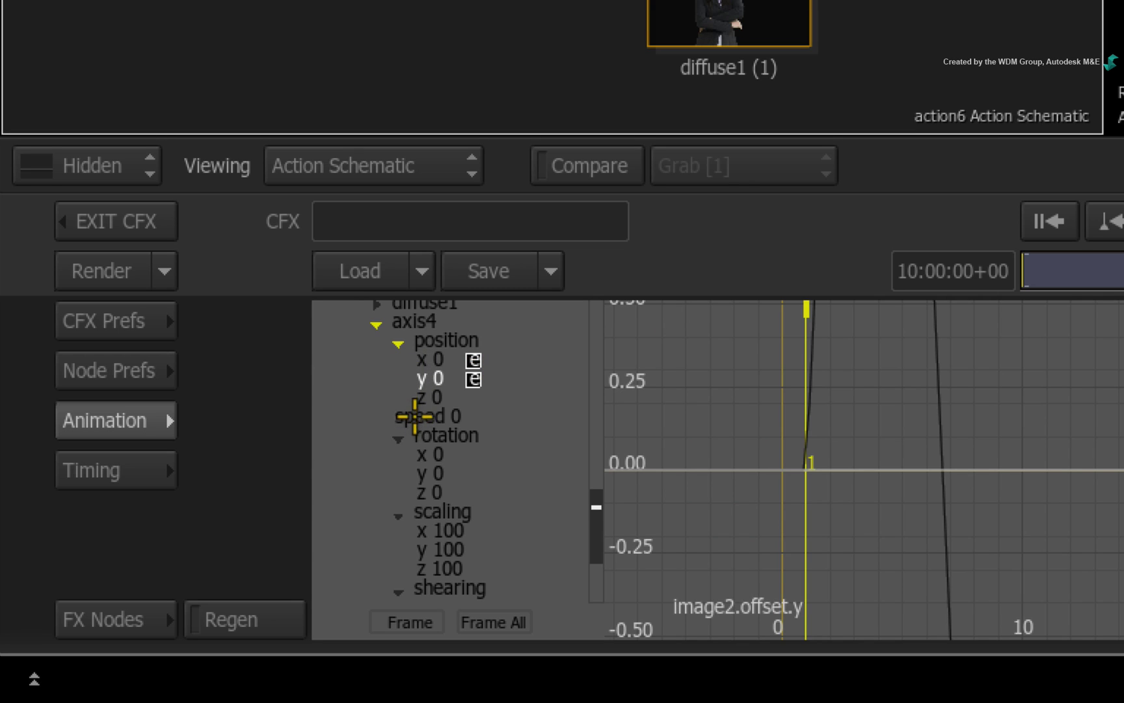
key(equal)
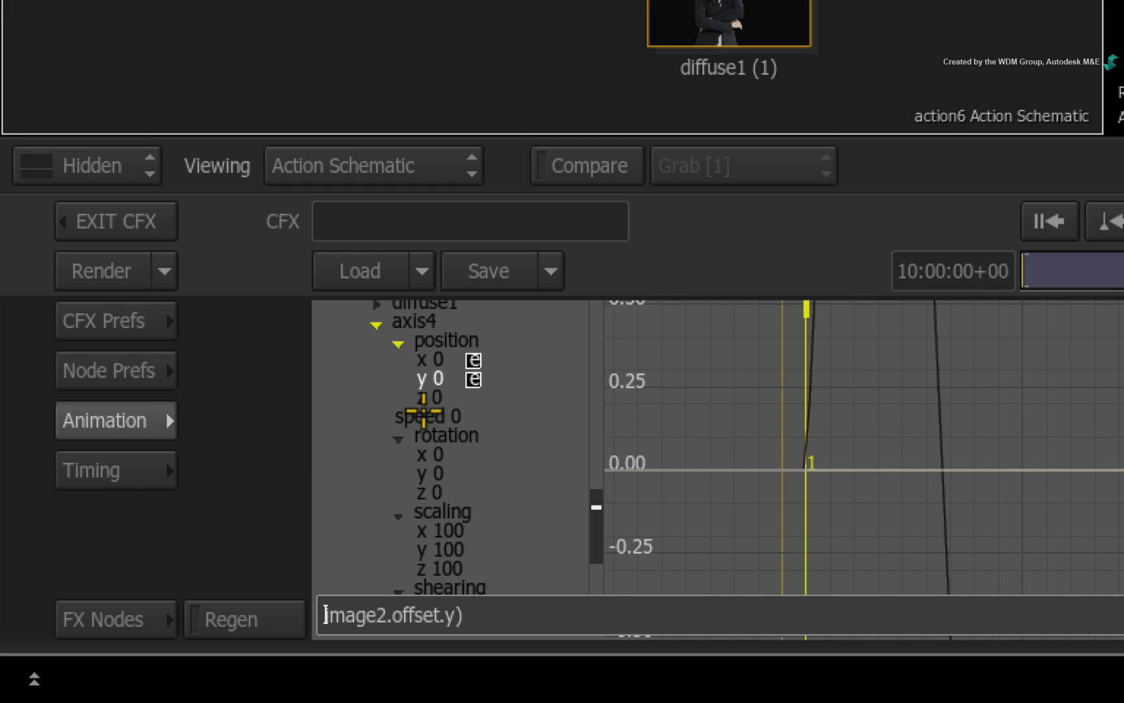
text(-()
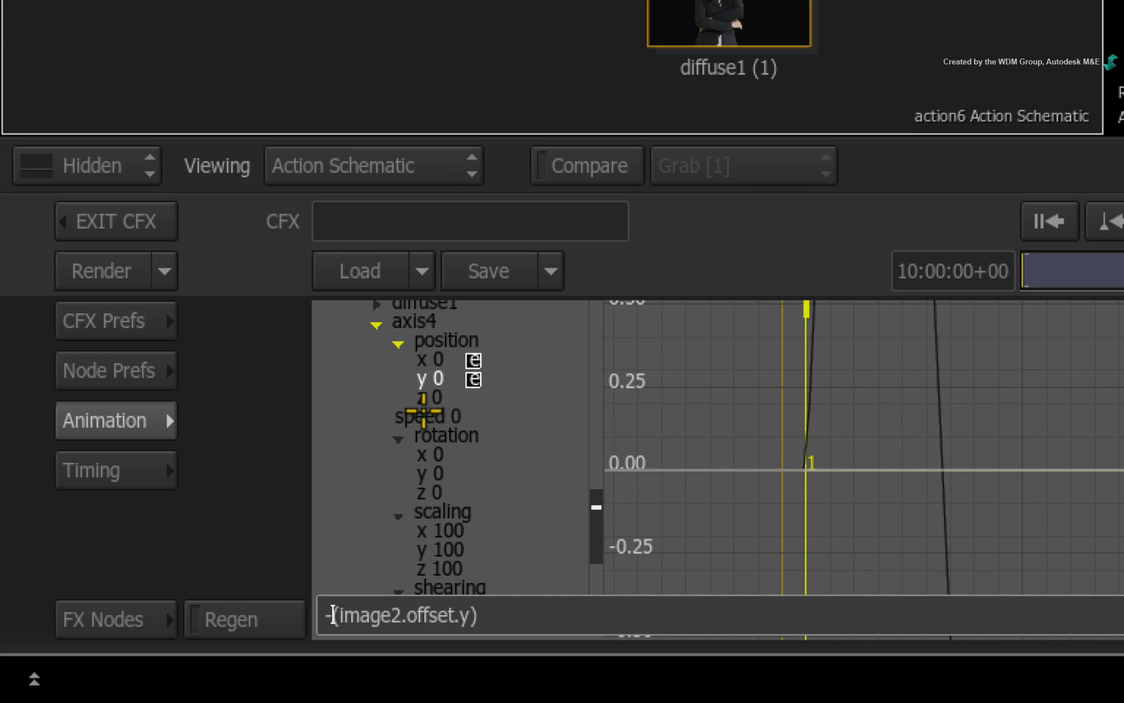
key(Return)
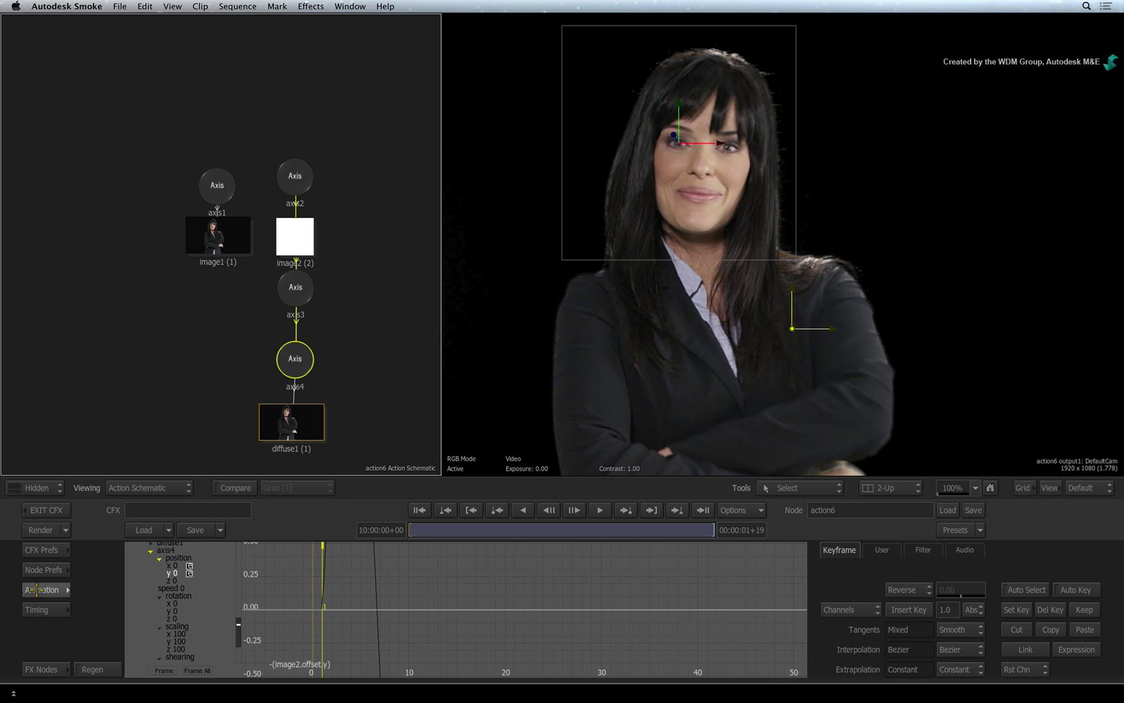
click(39, 589)
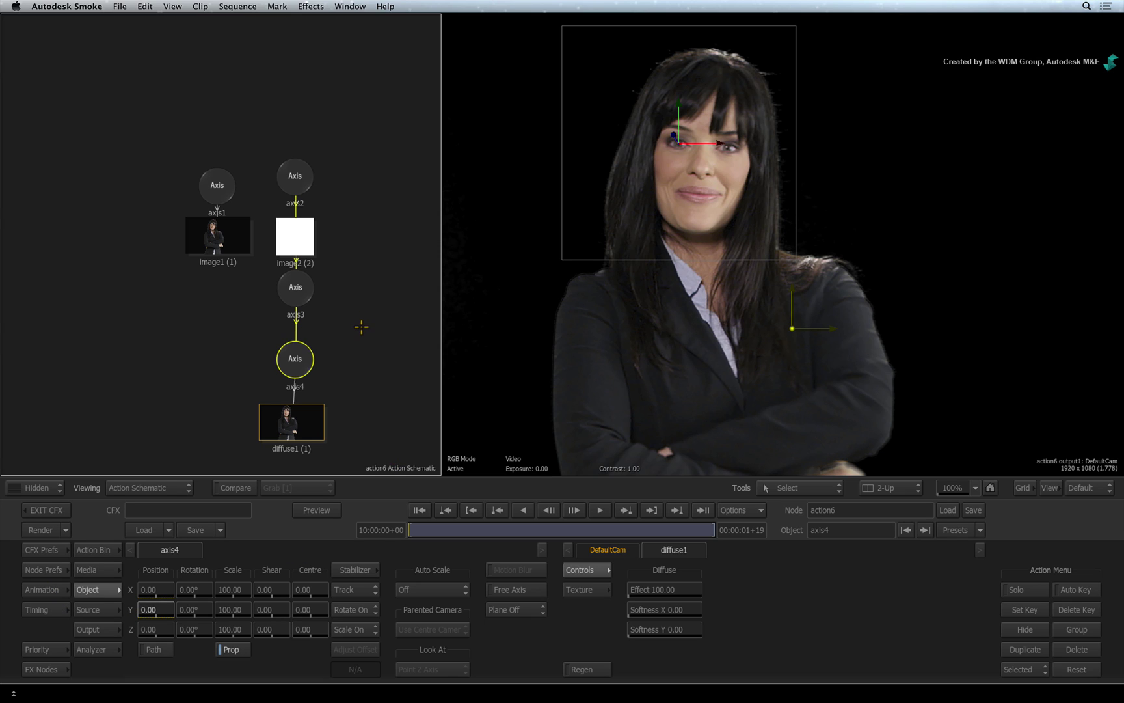
Step: Offset image2's surface to X 35 and Y -16 and change its surface type to Extended Bicubic
click(298, 250)
mouse_move(798, 609)
mouse_down()
mouse_move(826, 609)
mouse_move(794, 629)
mouse_move(810, 611)
mouse_up()
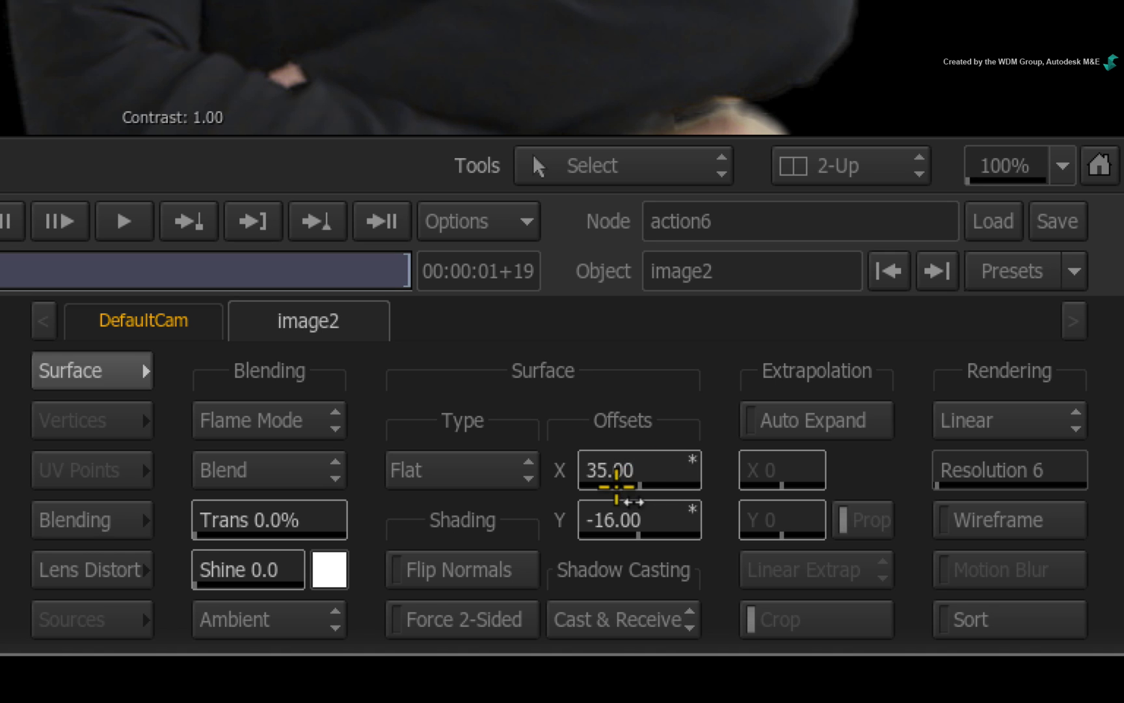
drag(470, 468, 499, 389)
Step: Open image2's vertex controls and subdivide the surface mesh twice
click(111, 419)
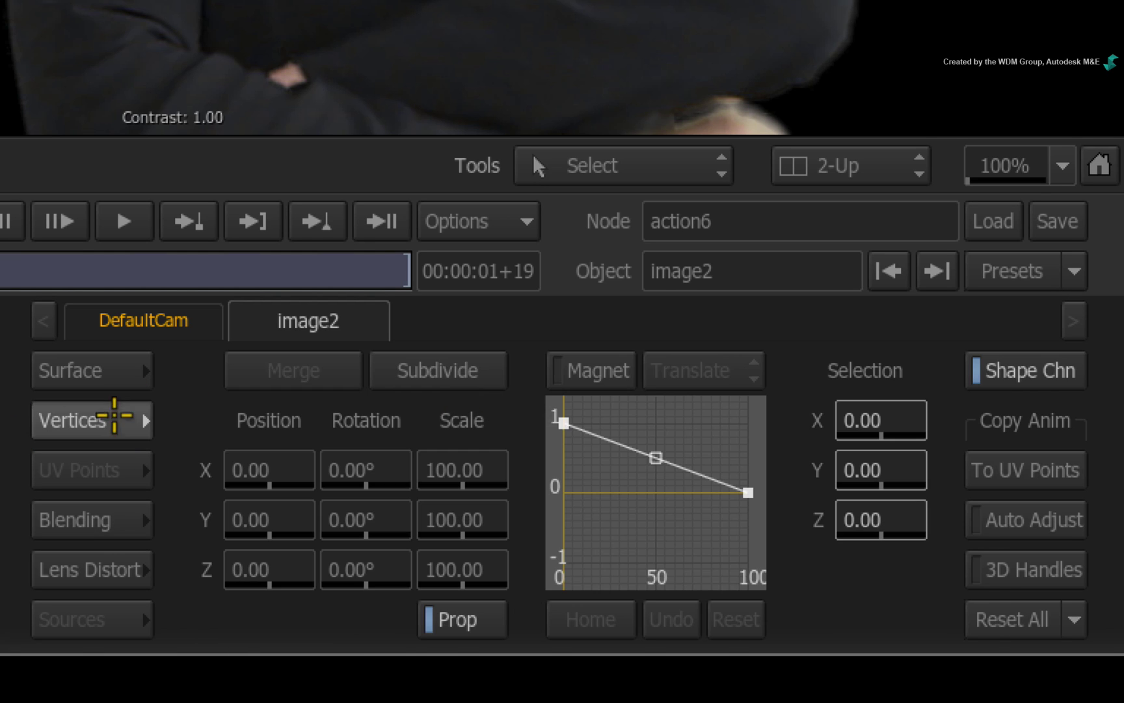
click(470, 368)
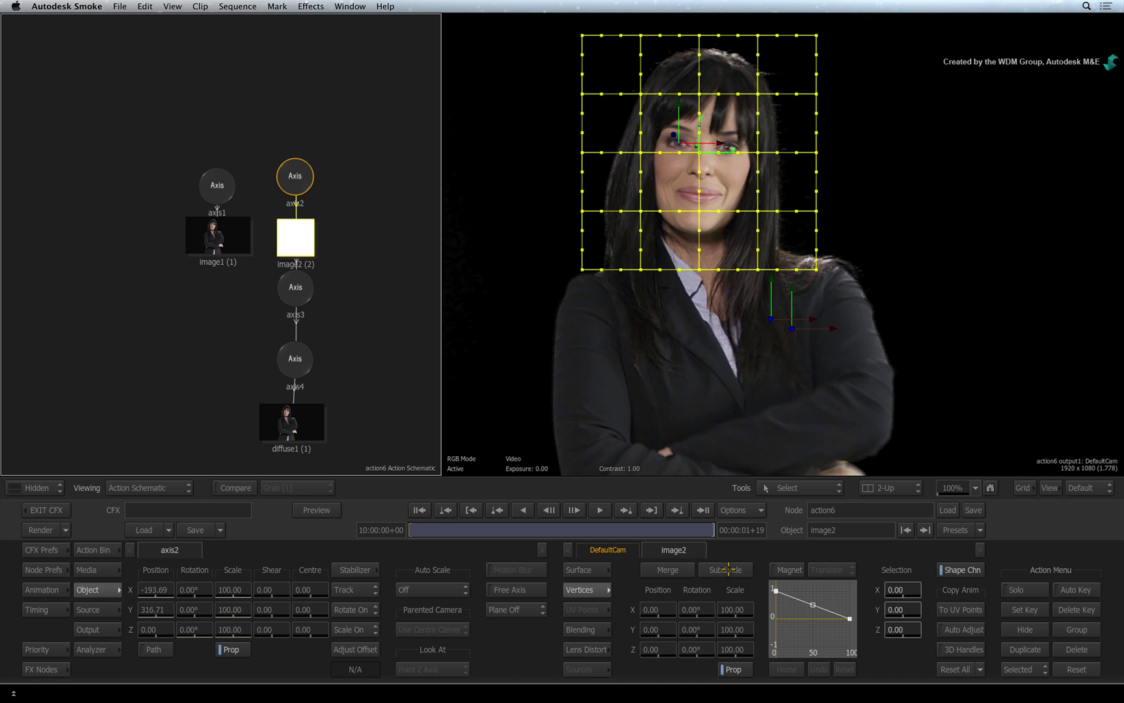
click(728, 570)
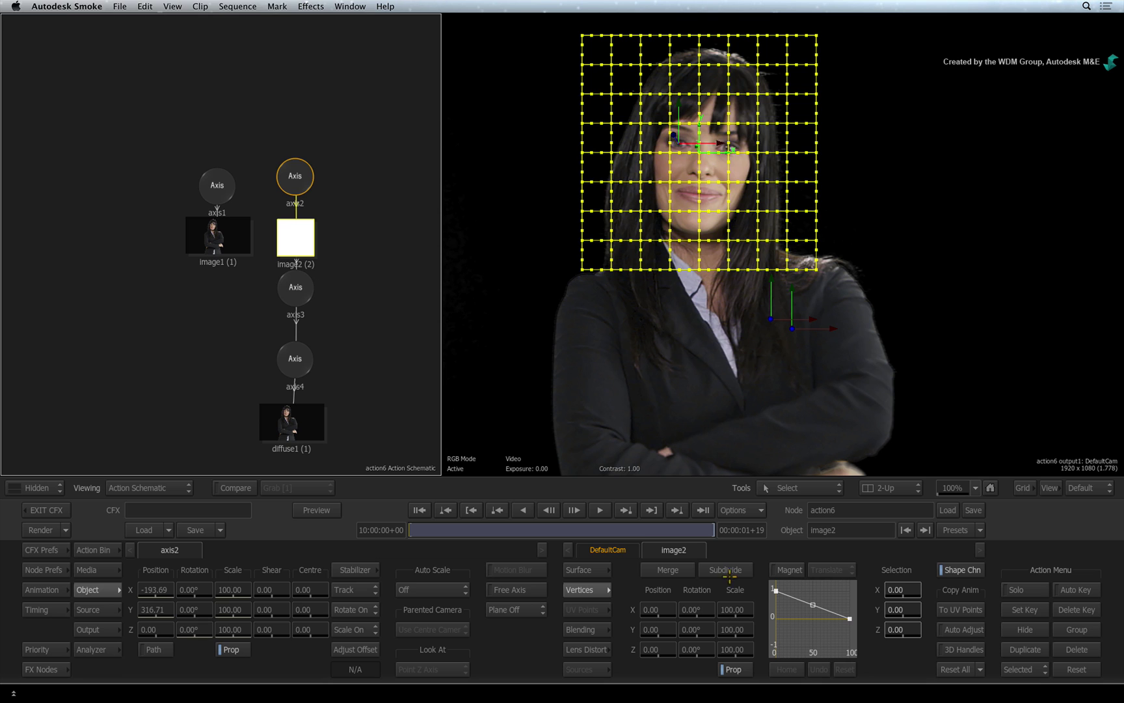
Step: Fine-tune image2's surface X and Y offsets to align the subdivided mesh with the woman's face
drag(725, 216, 780, 260)
click(586, 570)
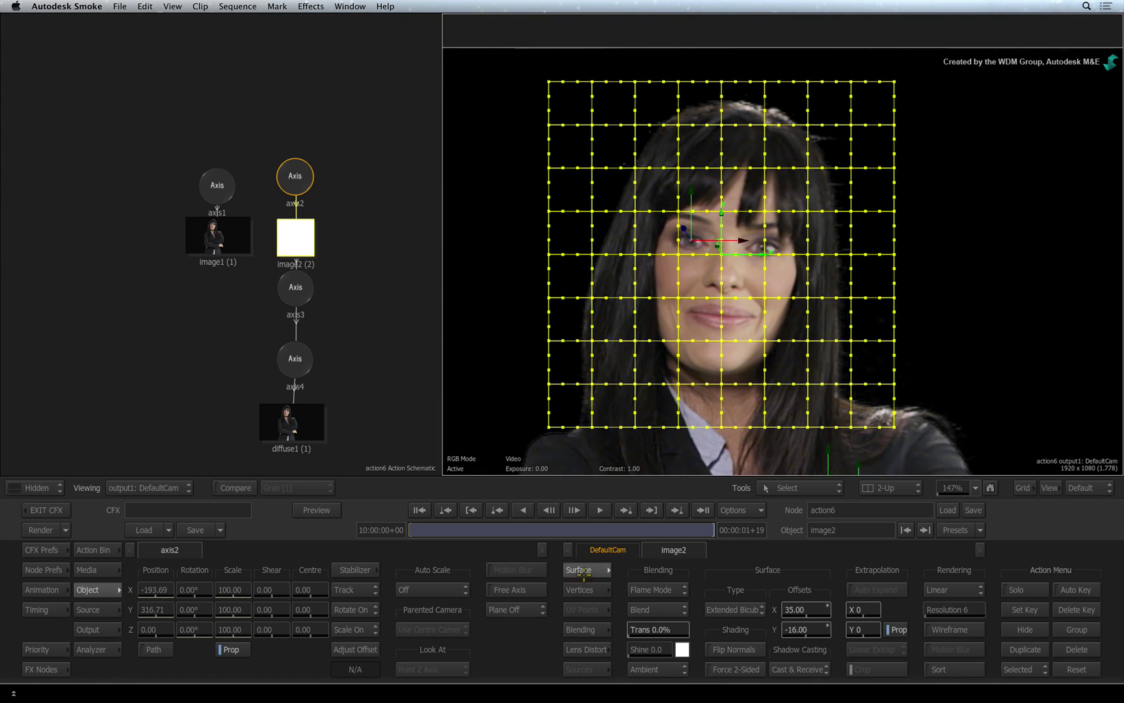
drag(801, 609, 801, 628)
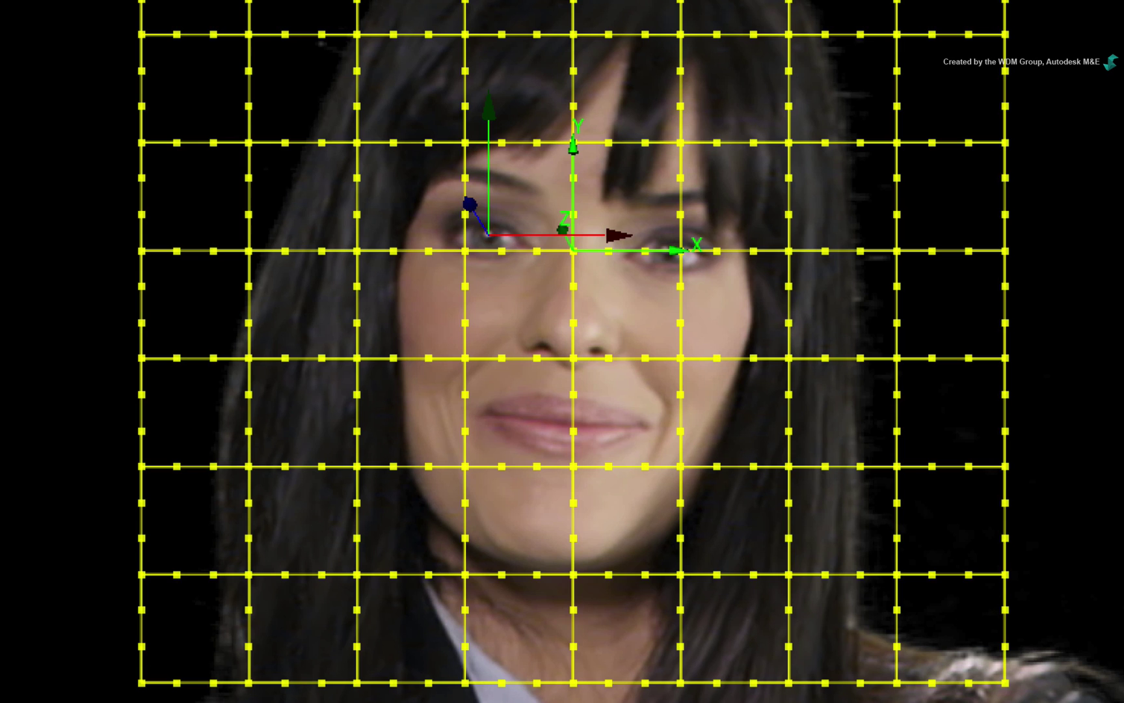
Step: Pull the mesh vertices along the jaw, cheek and temple slightly inwards to slim the woman's face
click(464, 466)
drag(358, 574, 376, 556)
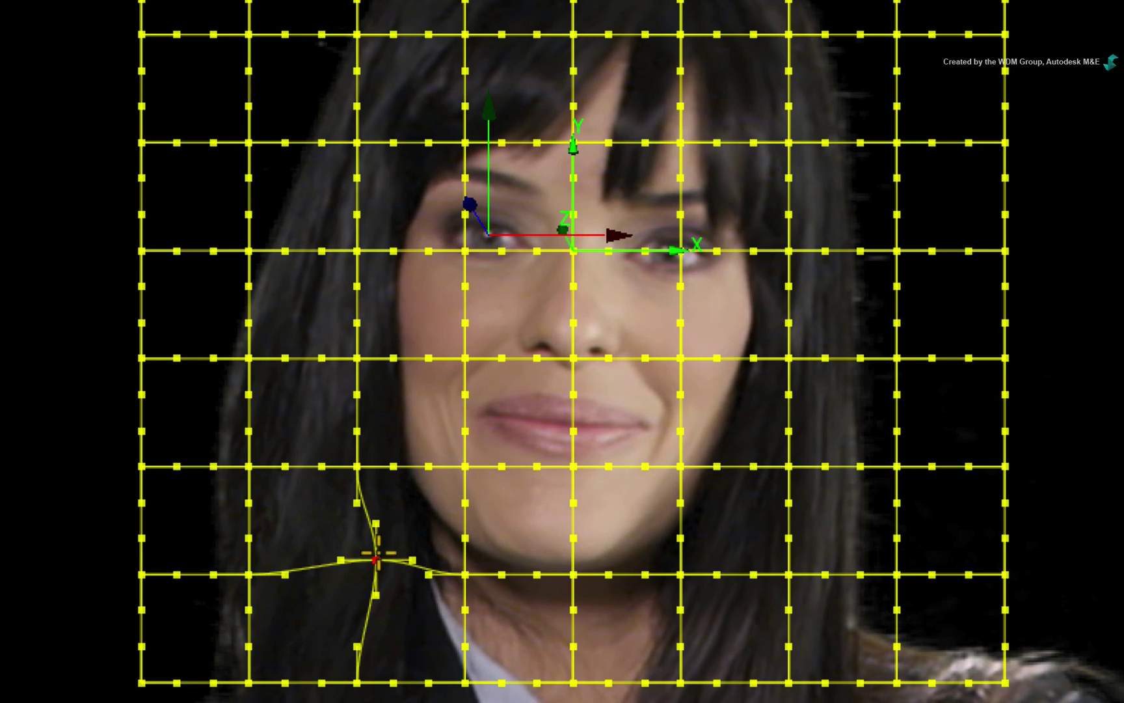
drag(357, 466, 367, 462)
drag(464, 466, 475, 467)
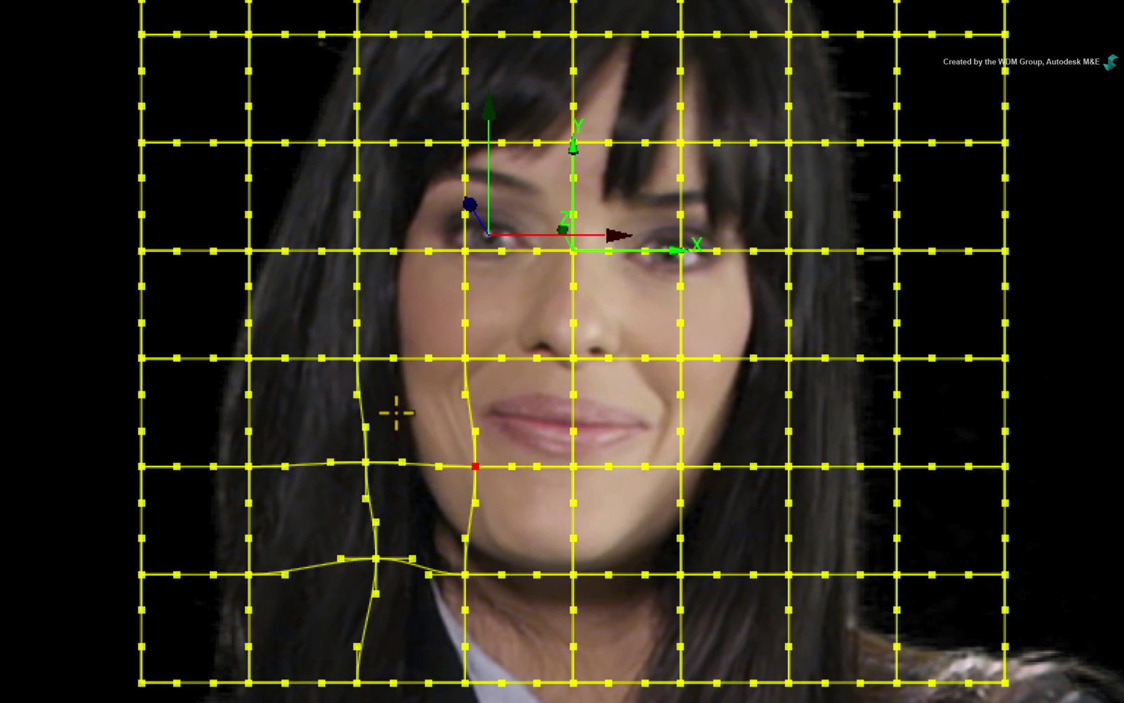
drag(356, 358, 363, 357)
click(355, 250)
drag(354, 247, 358, 247)
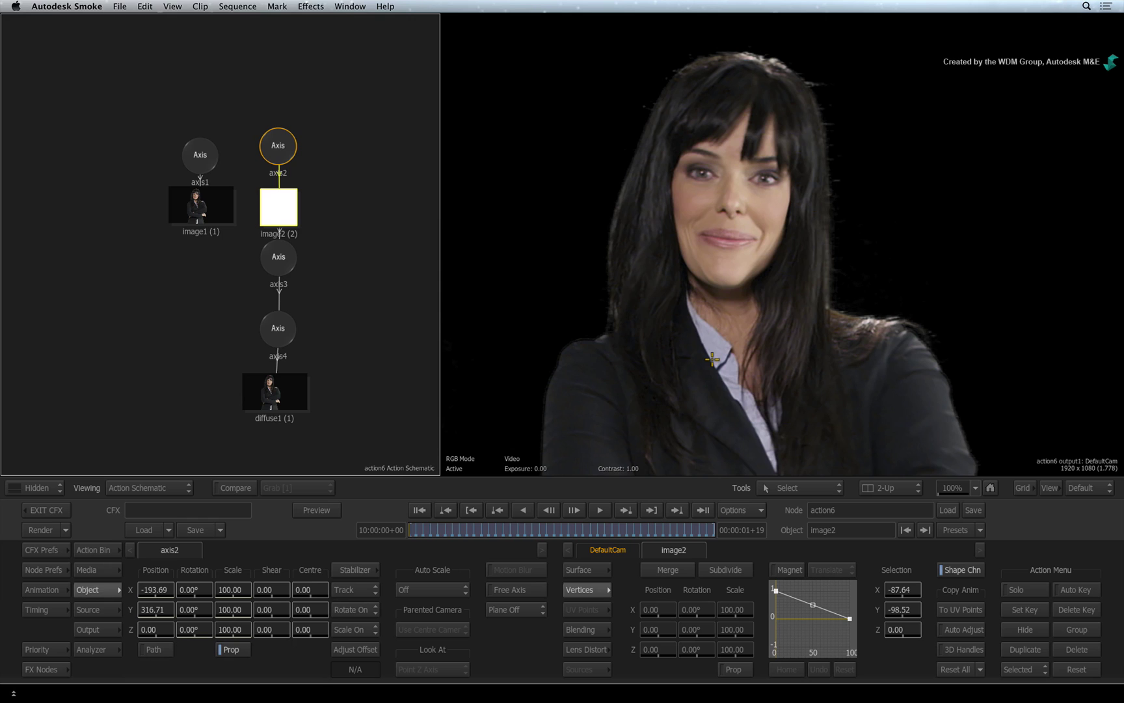
Step: Scrub and play the clip to review how the reshaped face follows the track, and return to the first frame
drag(435, 529, 413, 528)
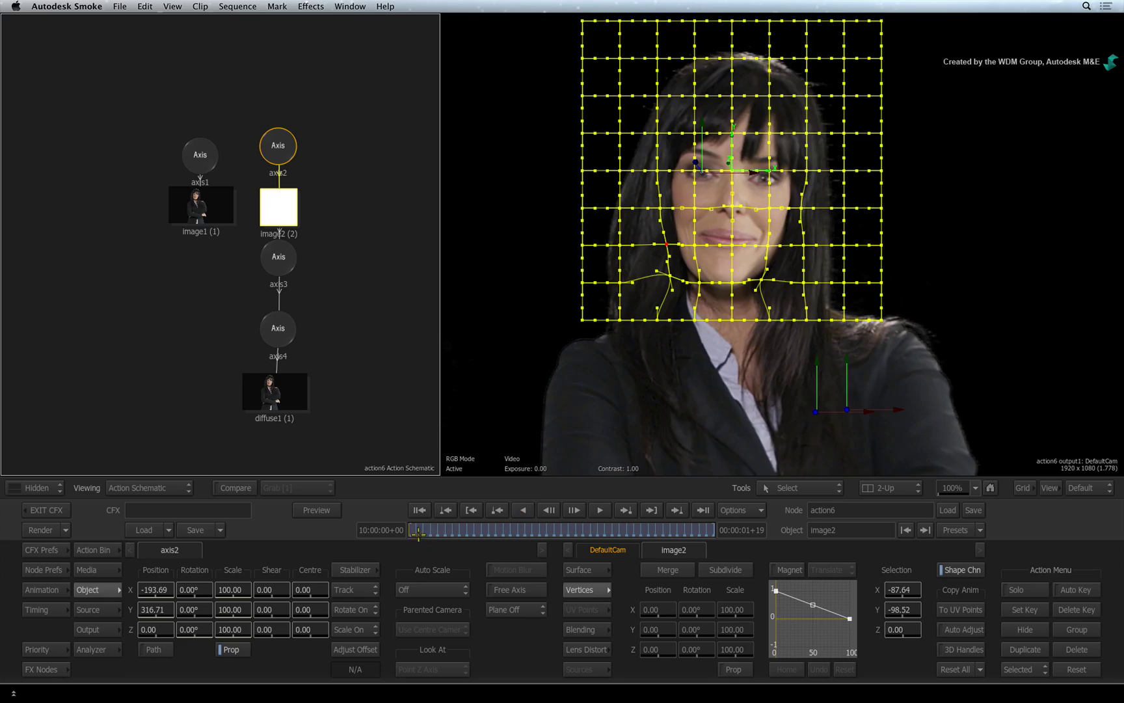
click(582, 513)
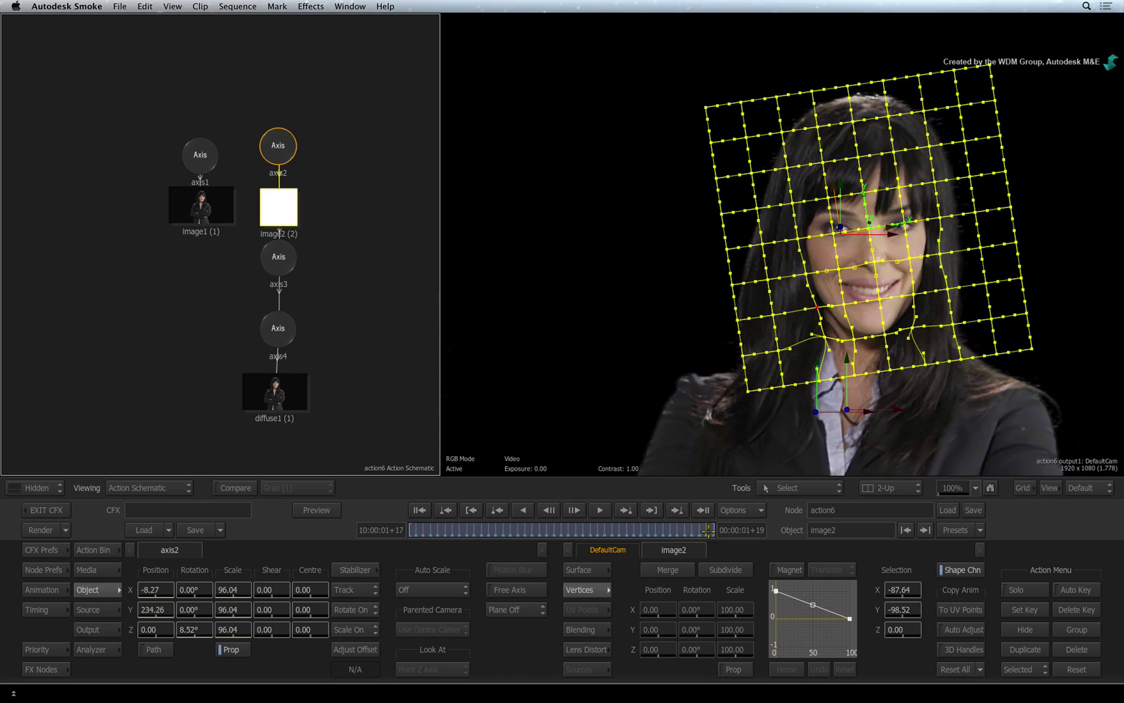
click(328, 410)
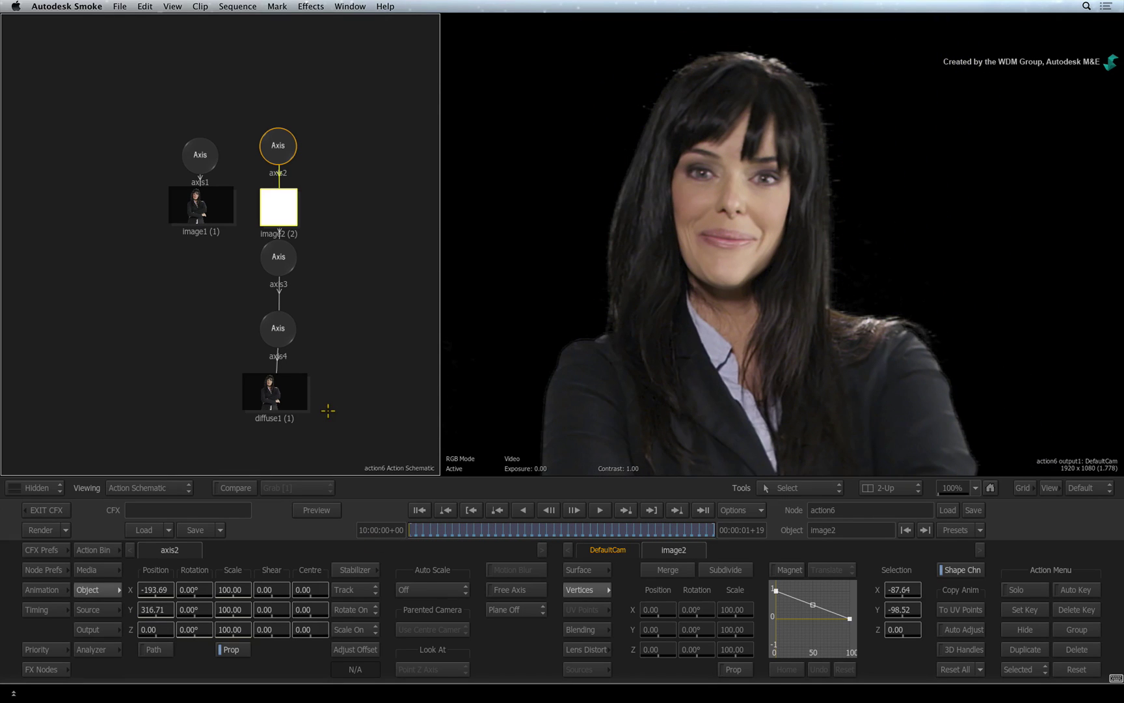
drag(430, 525, 629, 501)
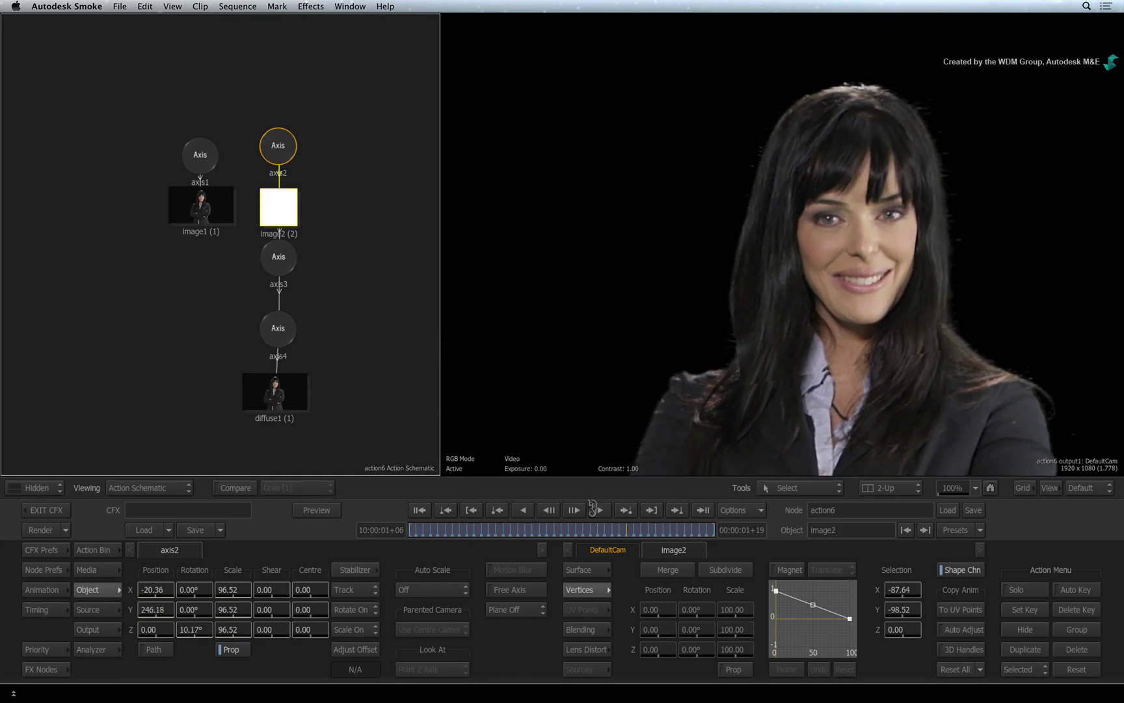
click(420, 509)
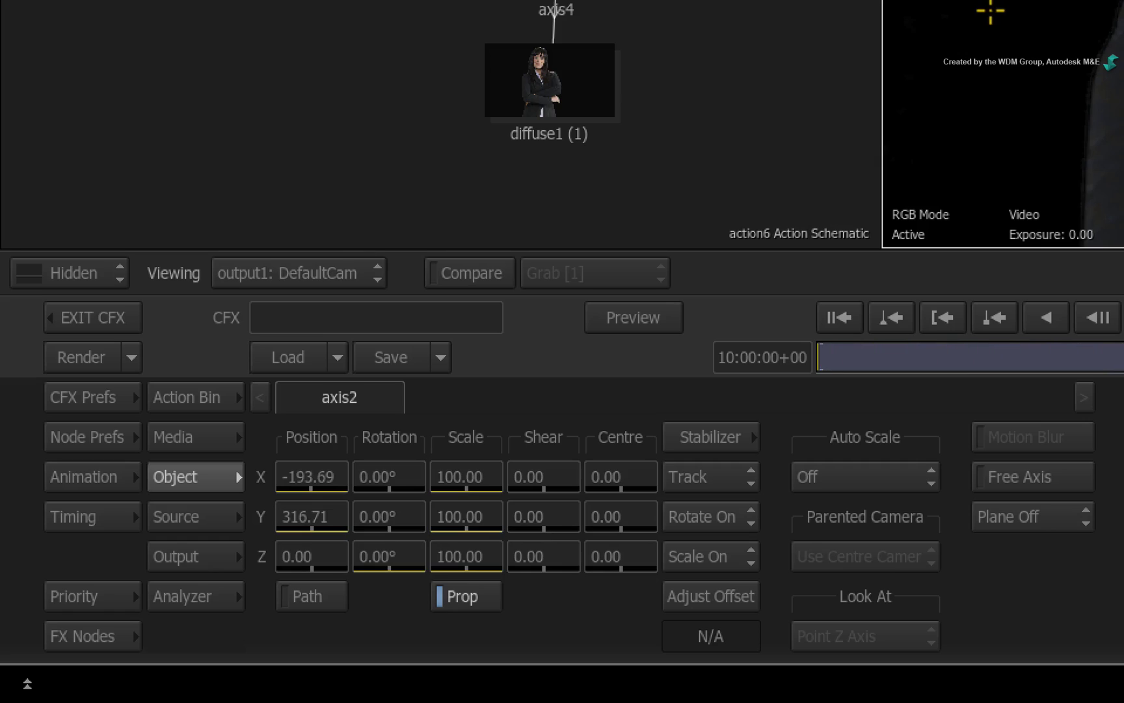
Step: Duplicate Action's output1 in the output settings and set the copy's type to Matte
click(206, 563)
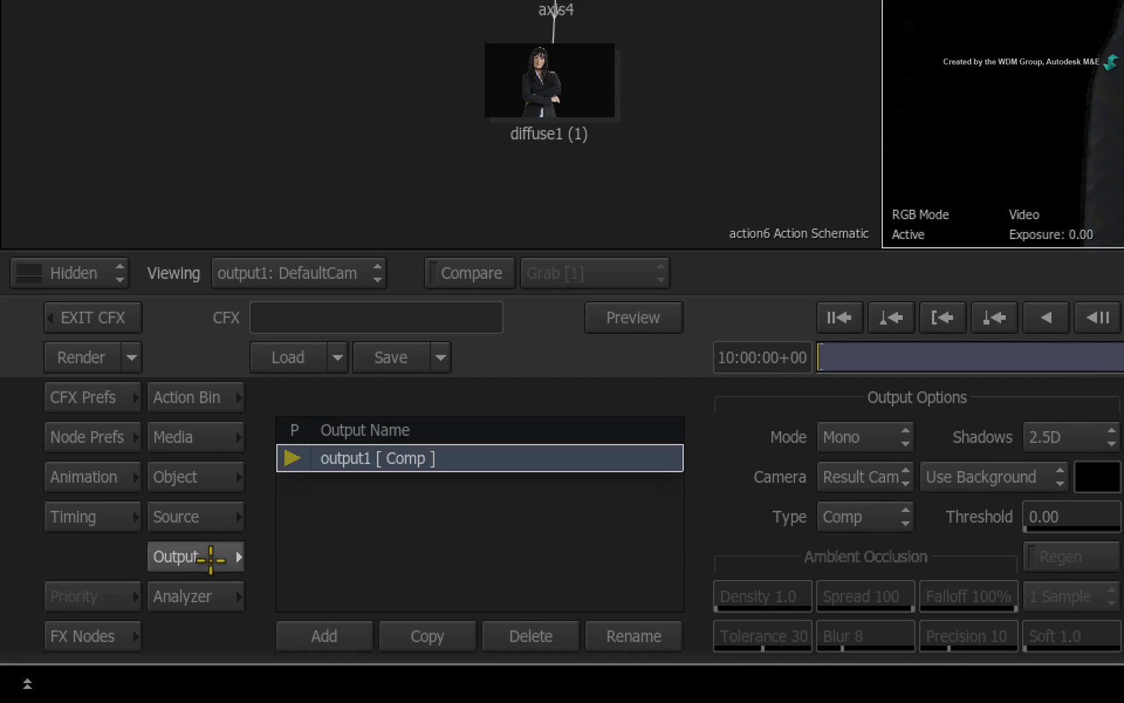
click(427, 632)
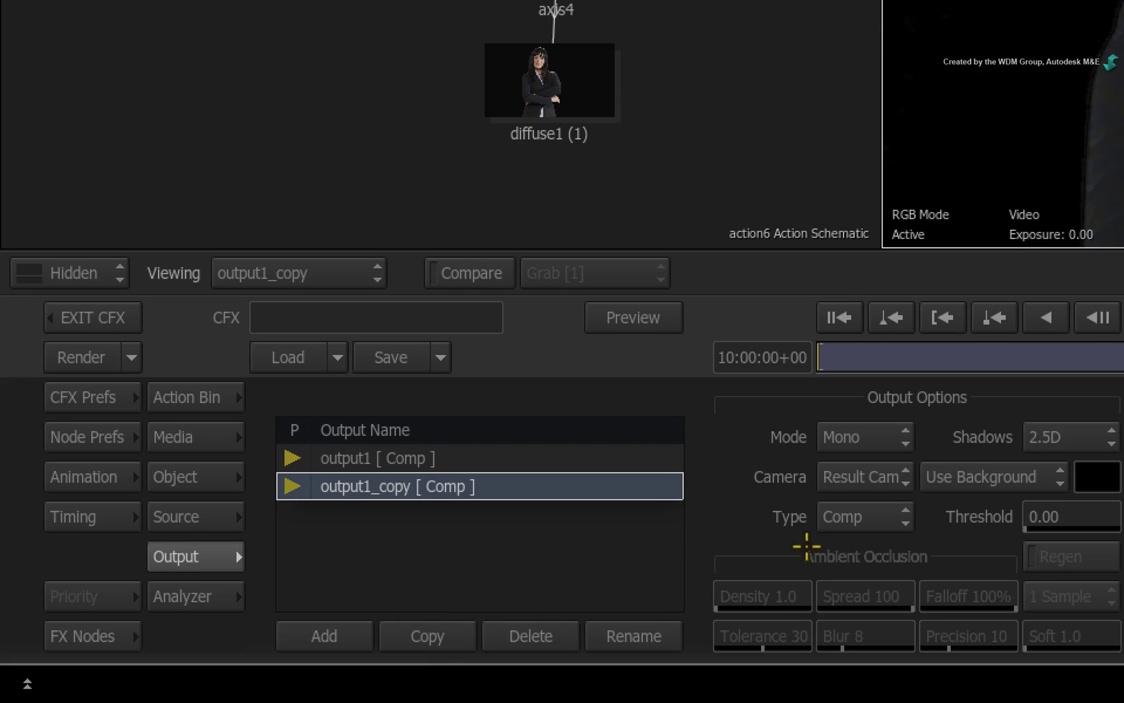
click(869, 518)
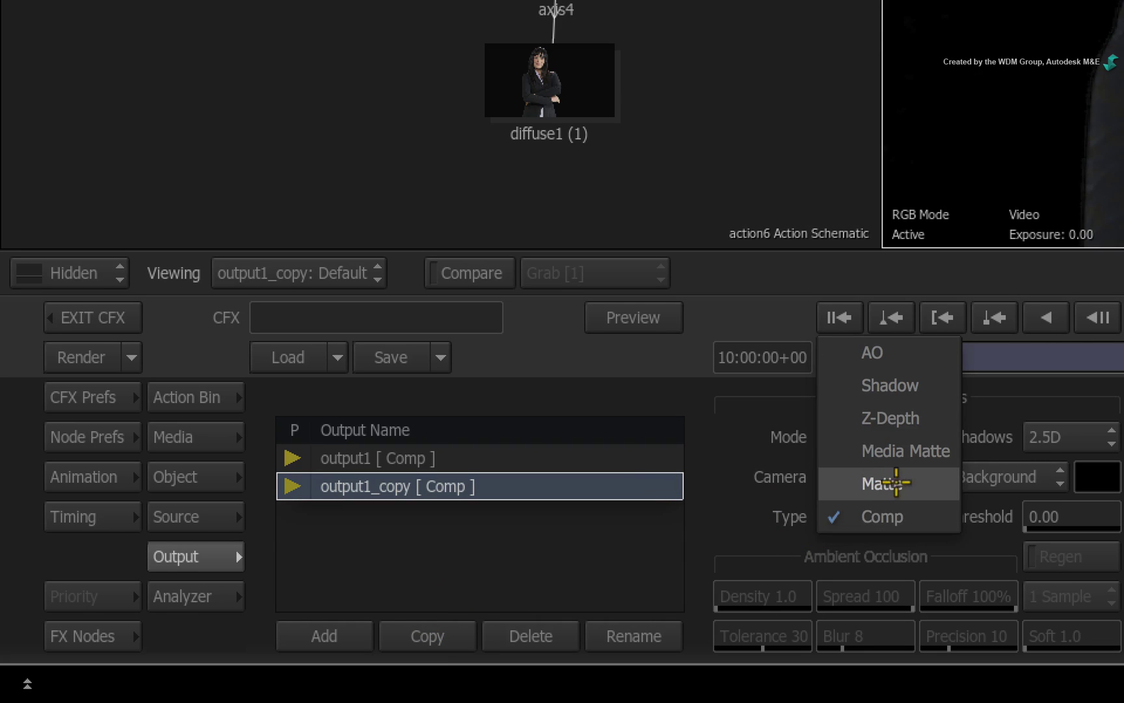
click(929, 485)
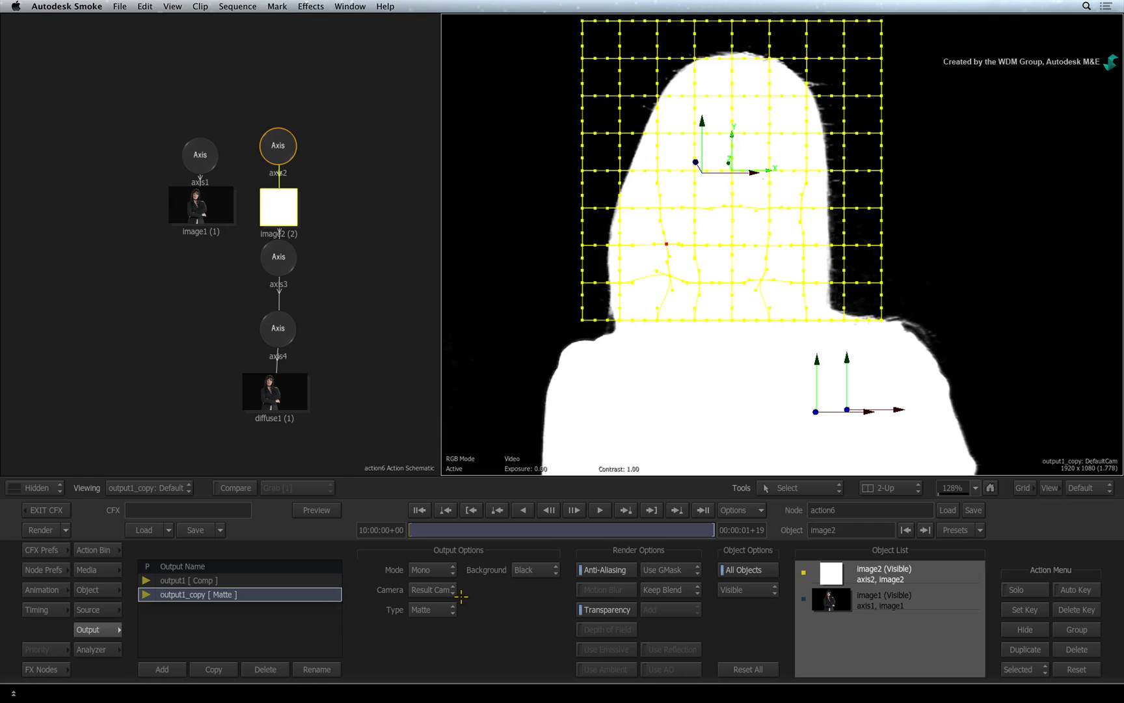
Step: Alternate between the Comp and Matte outputs to compare the image with its matte, finishing on the Comp output
click(279, 582)
click(279, 594)
click(279, 582)
click(278, 595)
click(279, 580)
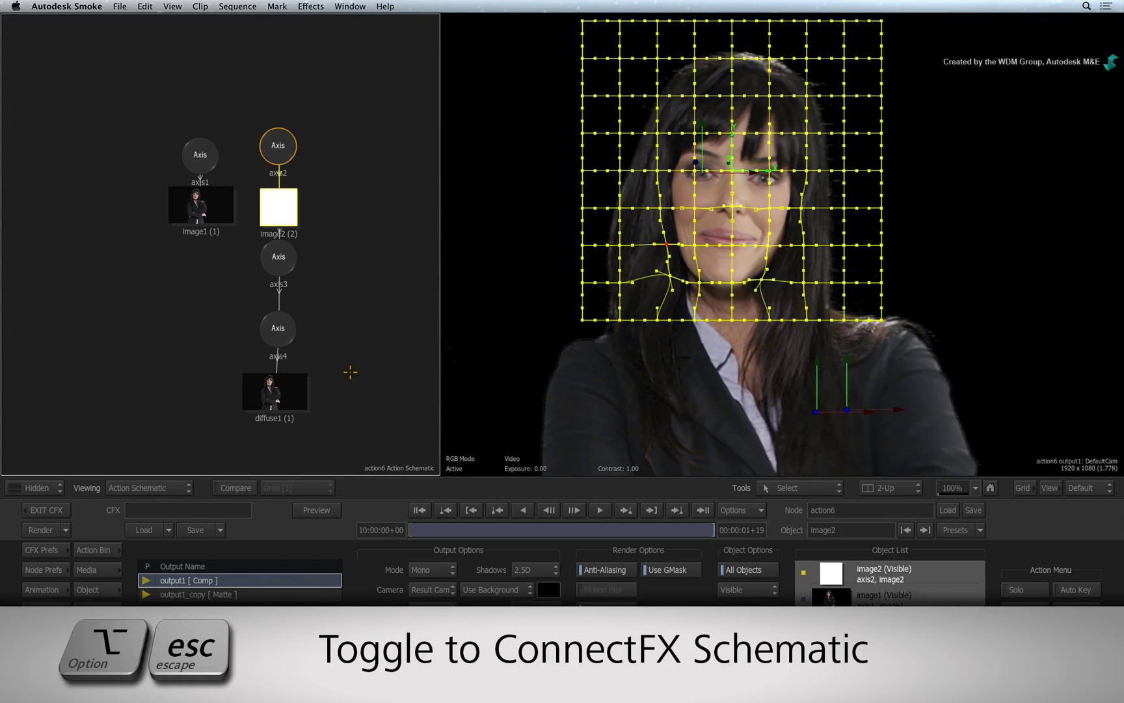
Step: Switch to the ConnectFX schematic and add a Comp node between the Action node and the CFX output
key(alt+Escape)
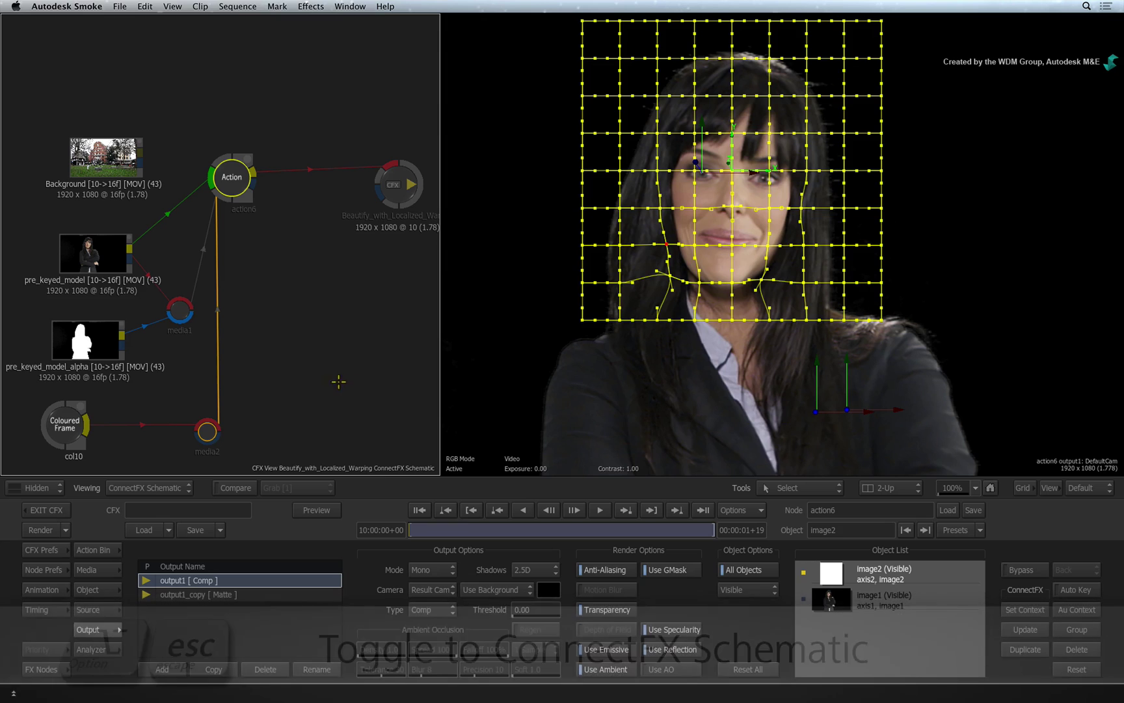
click(51, 668)
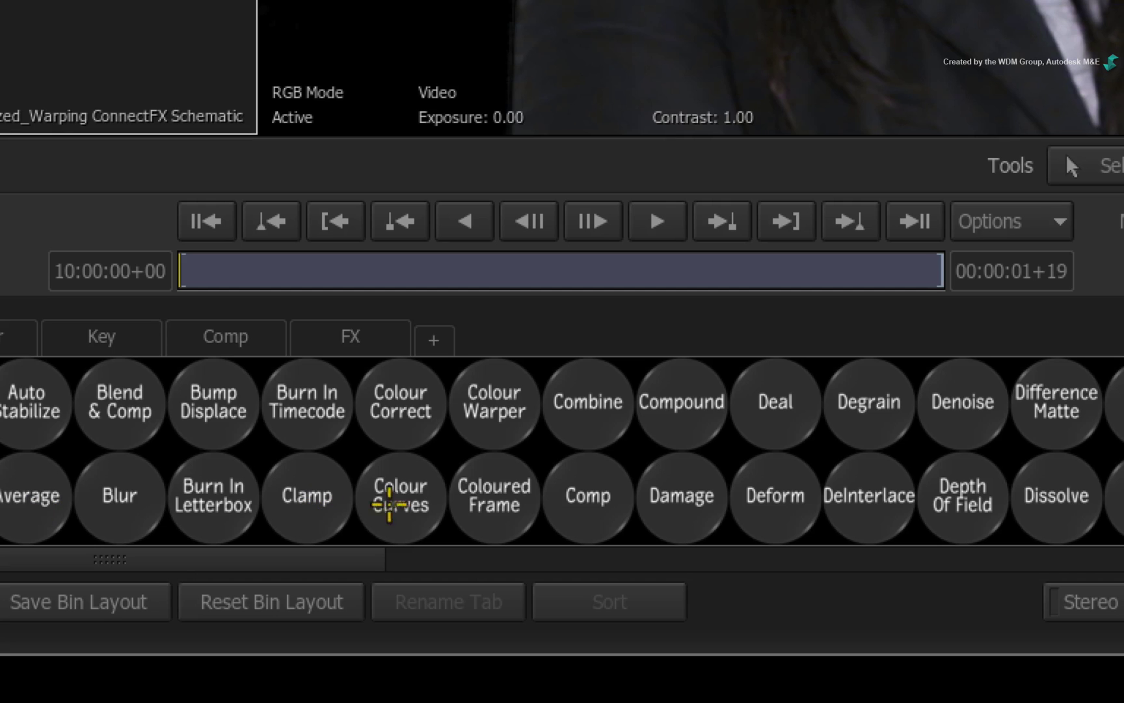
key(c)
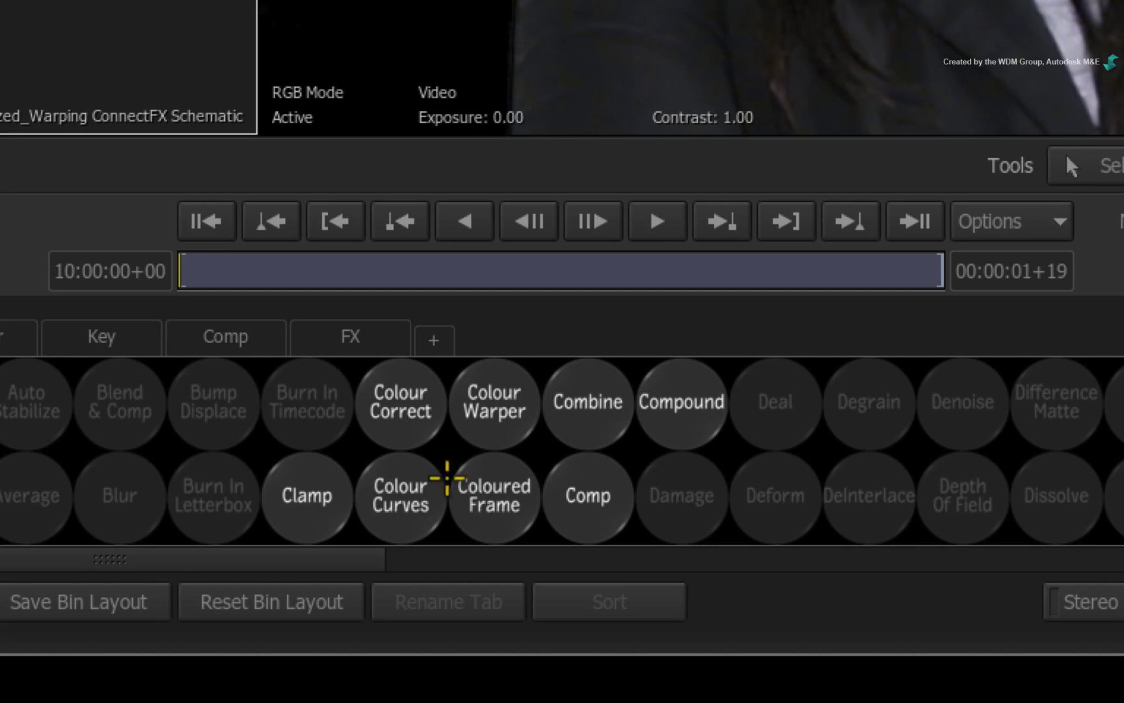
drag(586, 495, 606, 114)
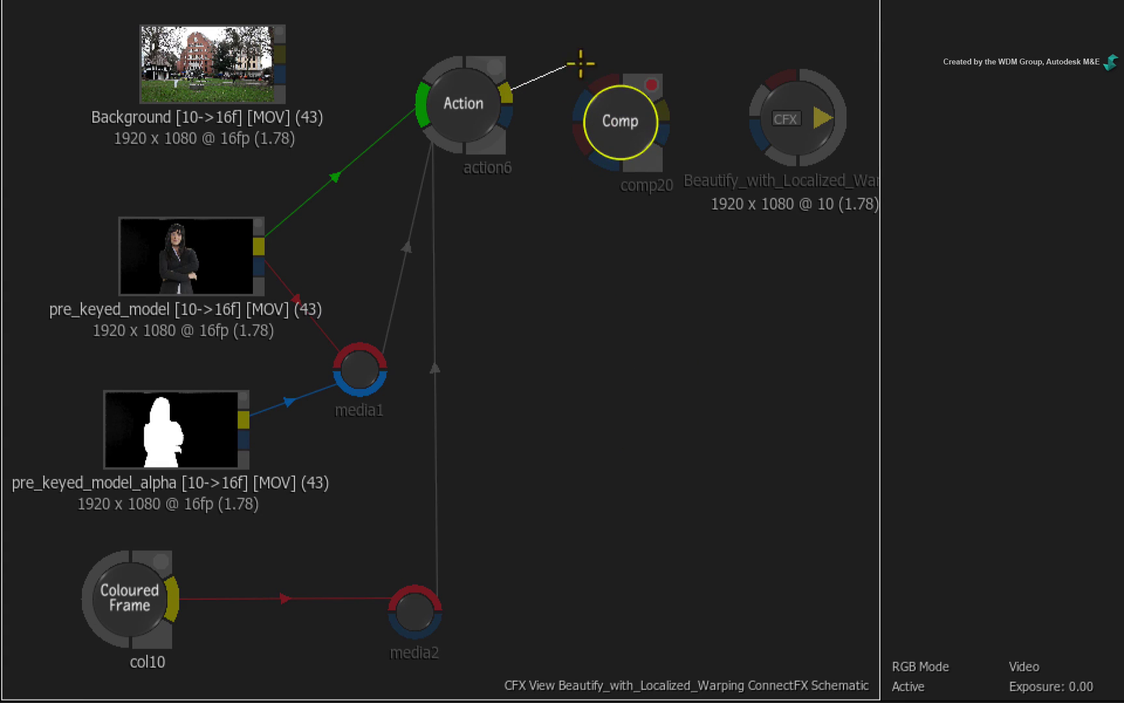
Step: Connect Action's comp and matte outputs to the Comp node's front and matte inputs, and the Background clip to its back input
drag(596, 79, 512, 120)
mouse_move(609, 118)
mouse_down()
mouse_move(641, 108)
mouse_move(625, 112)
mouse_up()
drag(226, 62, 555, 279)
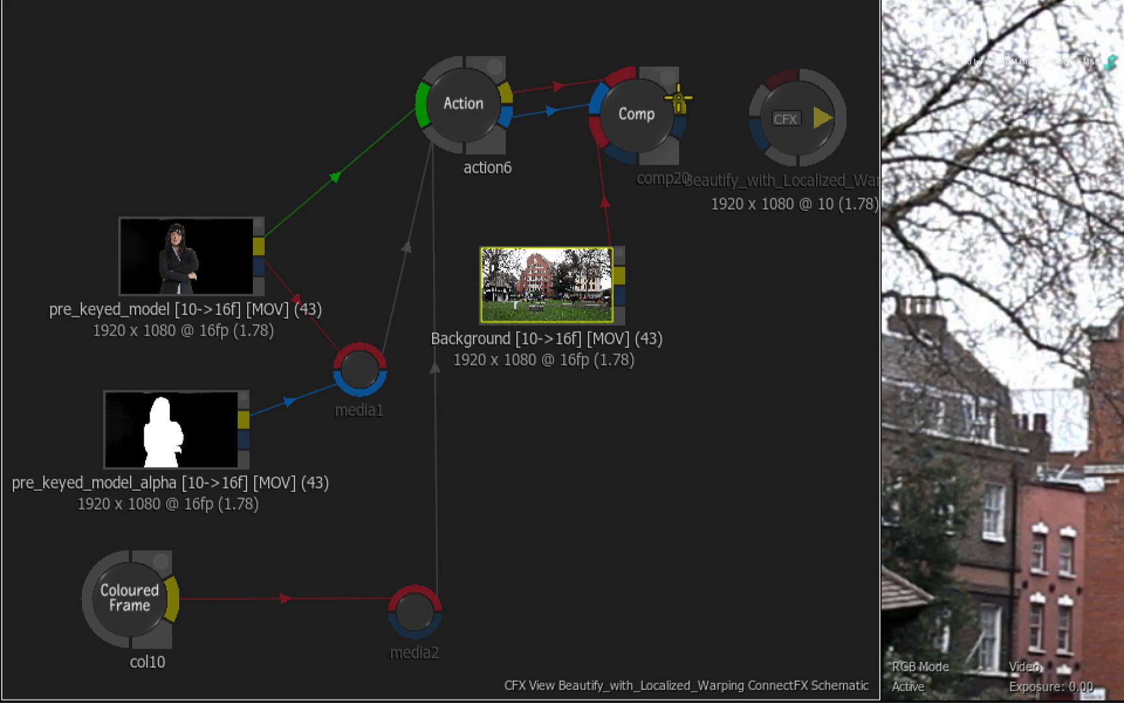
Step: Connect the Comp node to the CFX output and scrub through the clip to review the composite over the background
drag(762, 75, 766, 129)
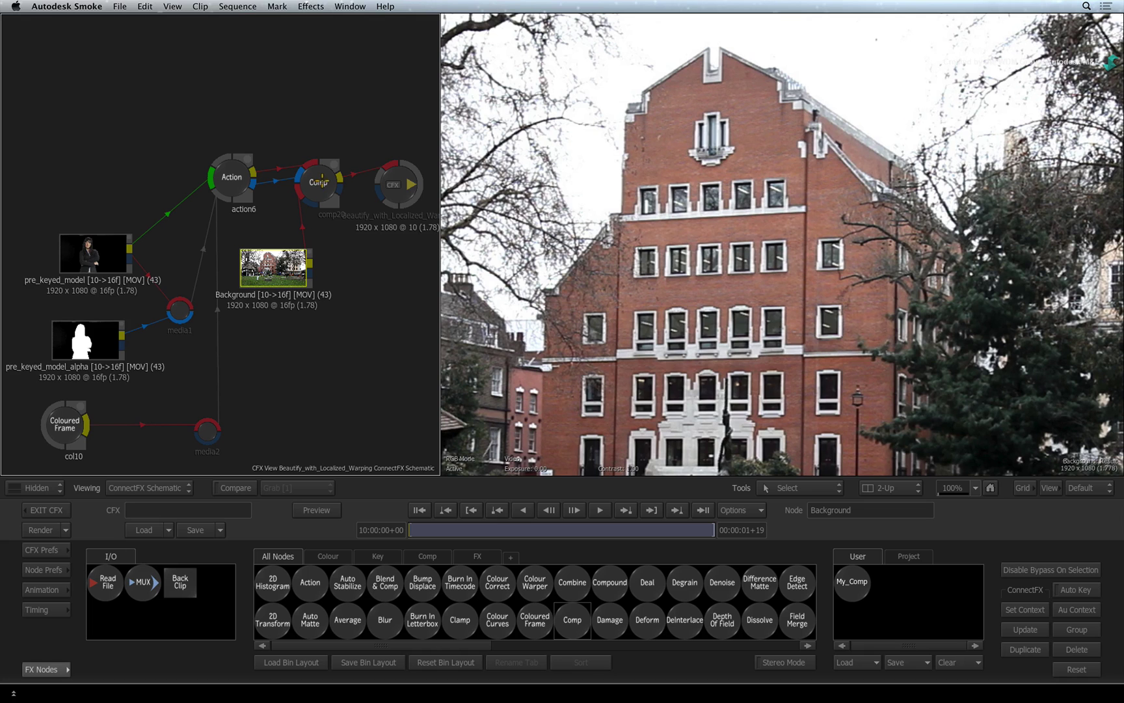
click(317, 186)
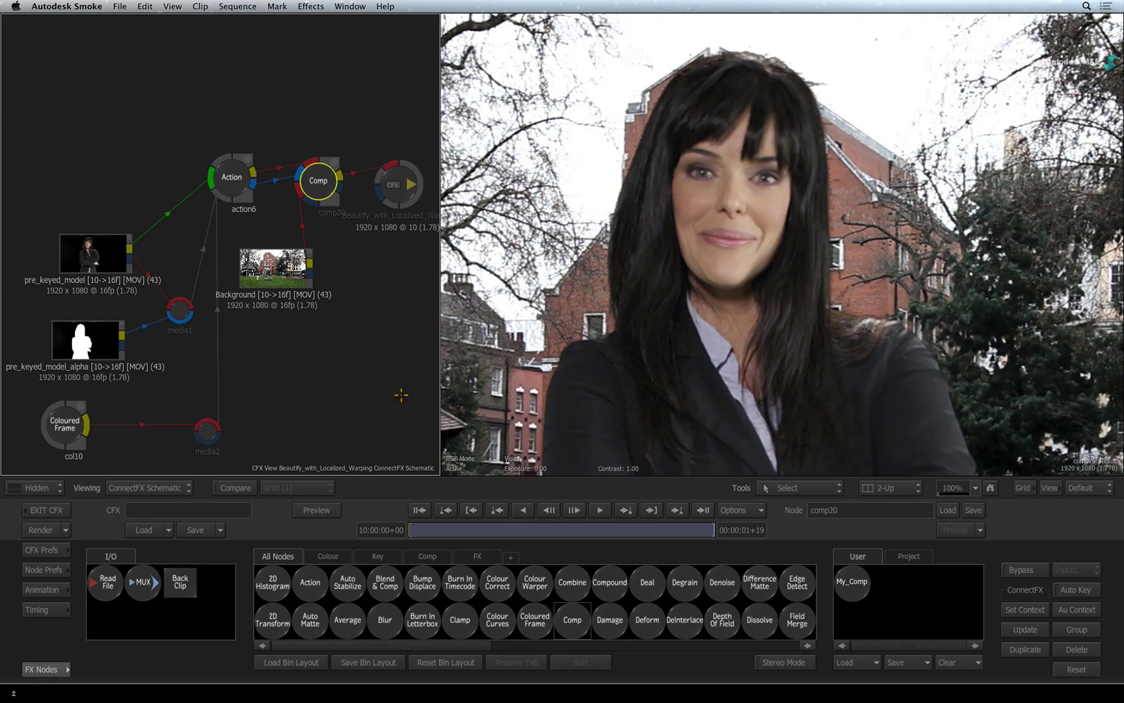
drag(469, 525, 677, 537)
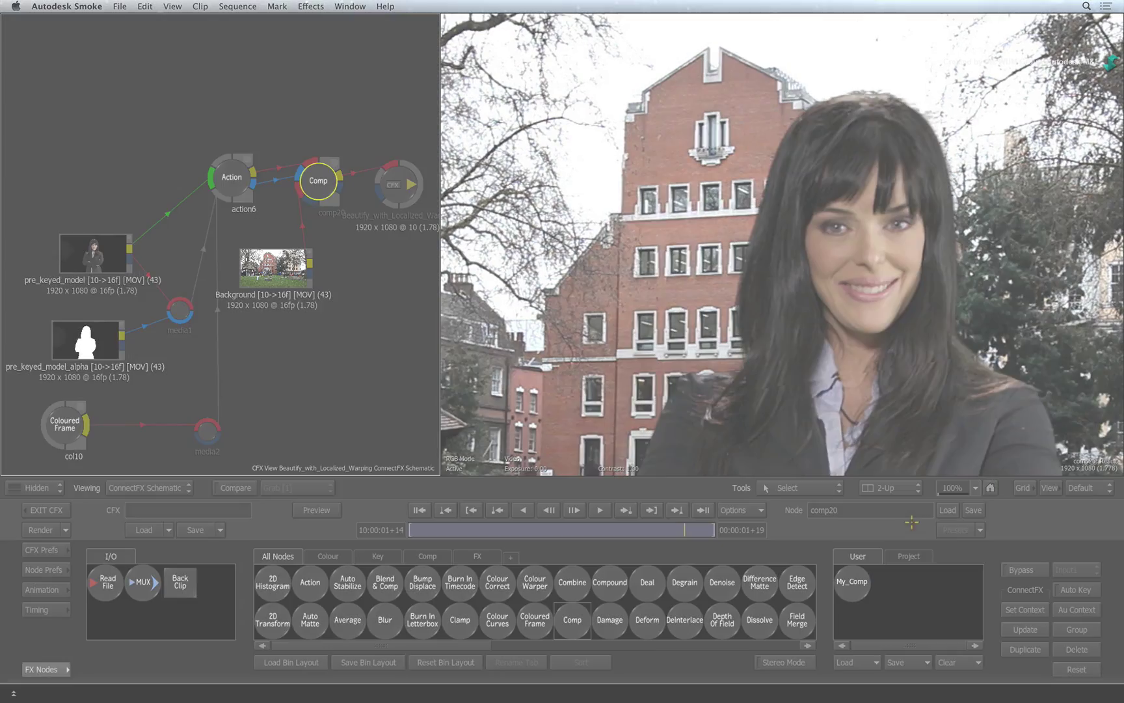